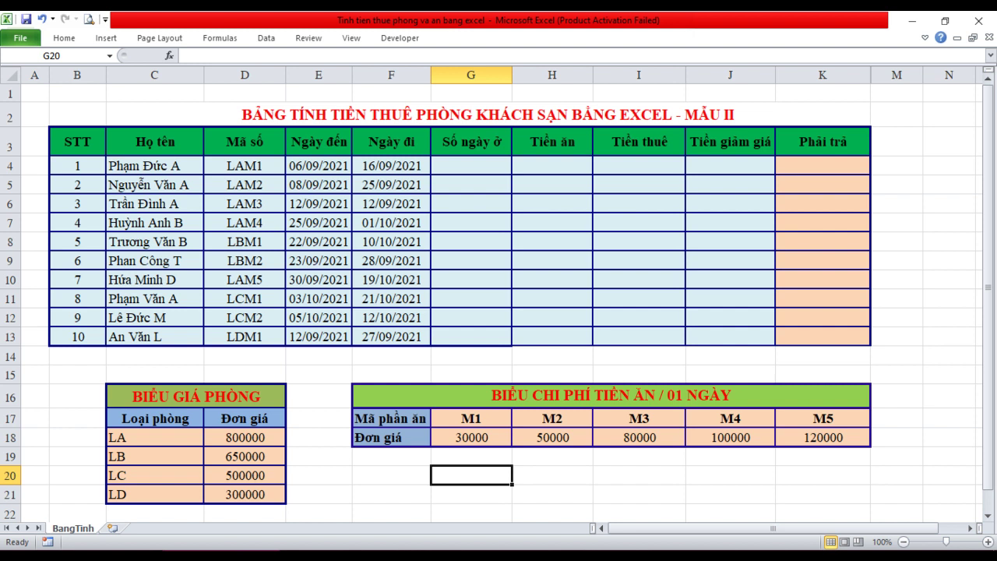
Format columns E:F as Vietnamese-locale dates in day/month/year form, like 14/03/2001.
drag(319, 75, 430, 76)
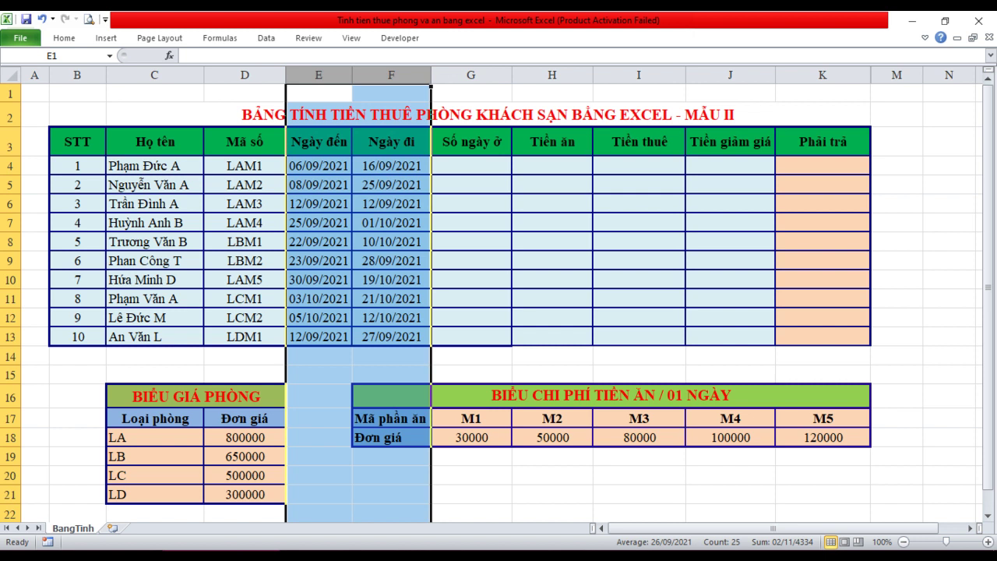
right_click(355, 237)
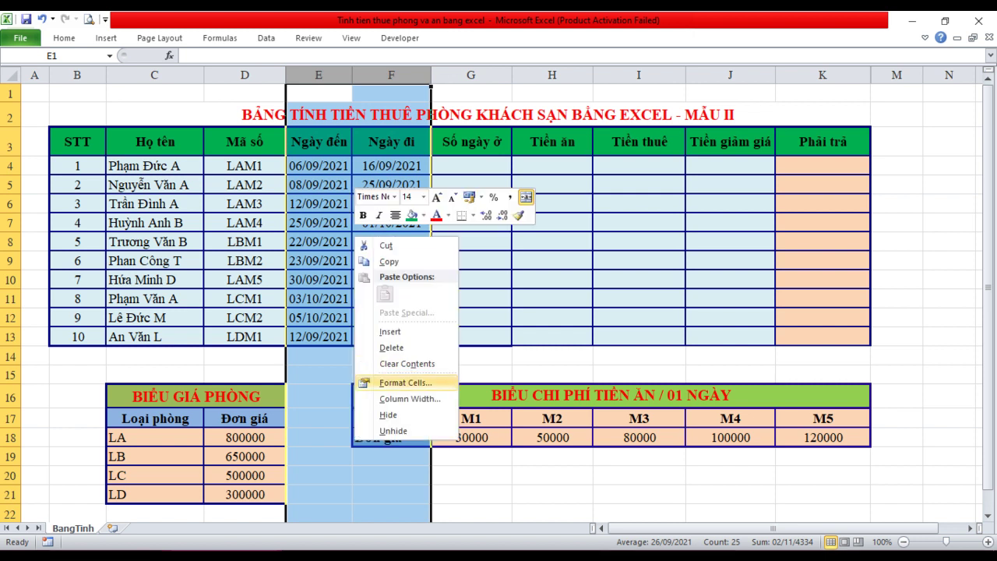
click(401, 383)
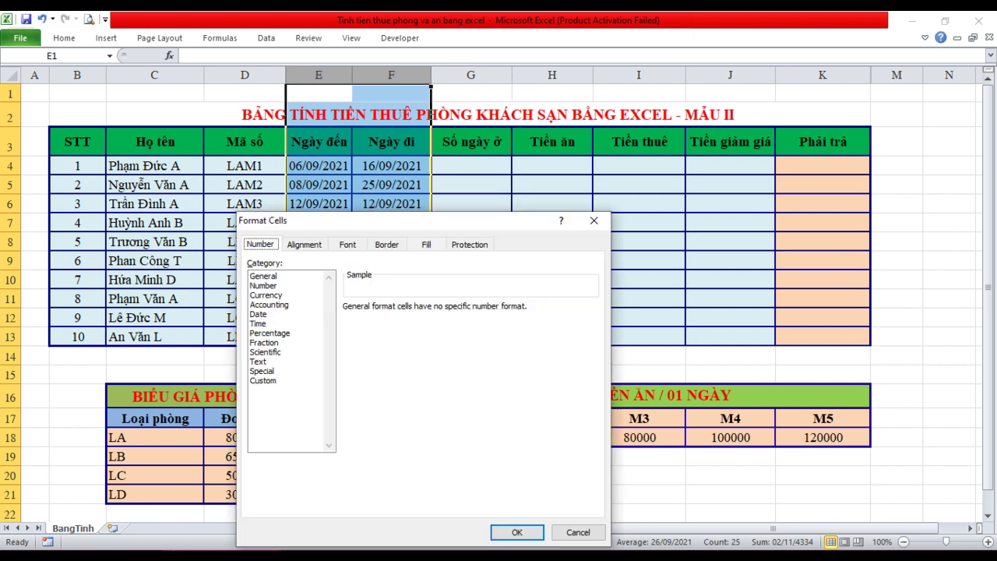
click(258, 314)
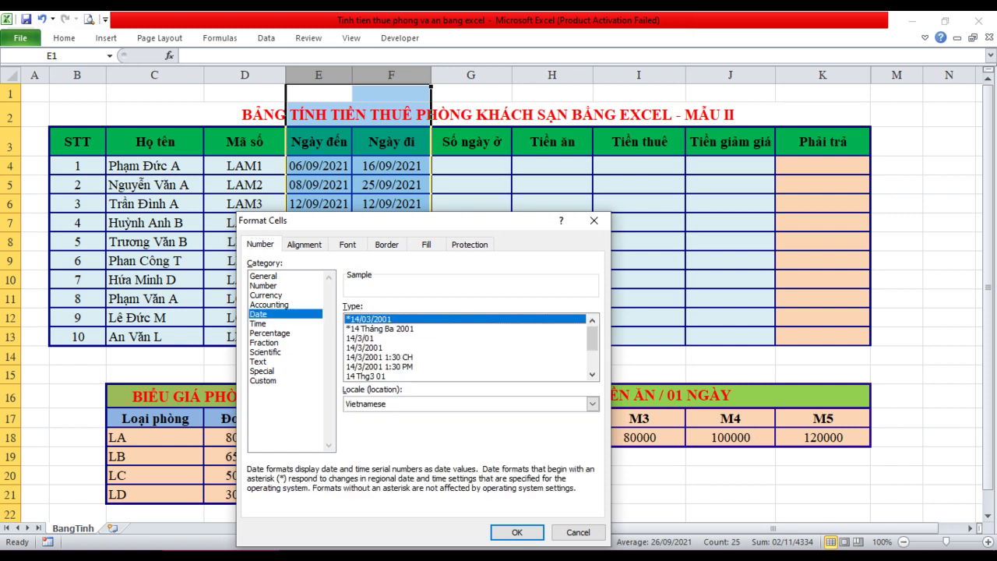
click(592, 403)
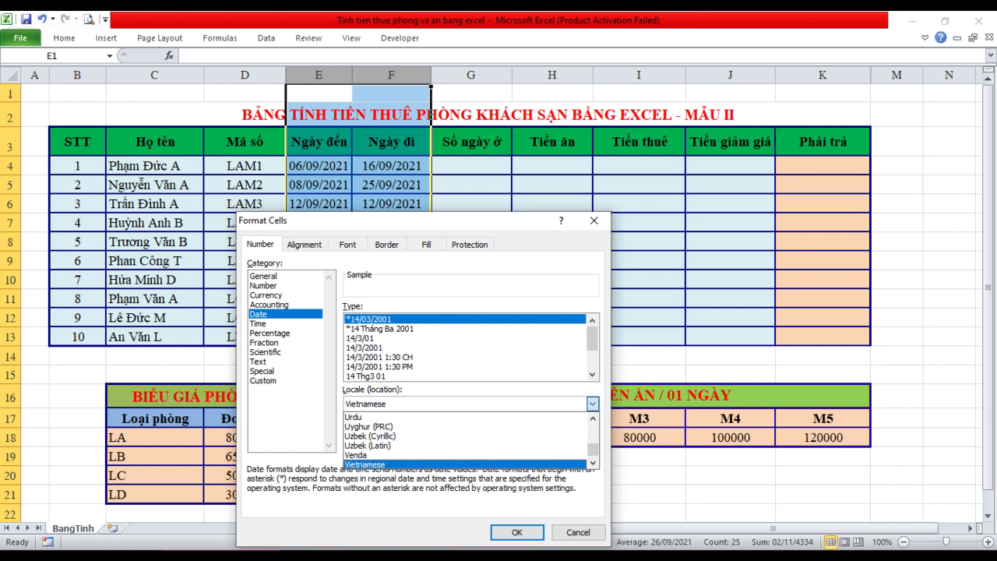
click(367, 464)
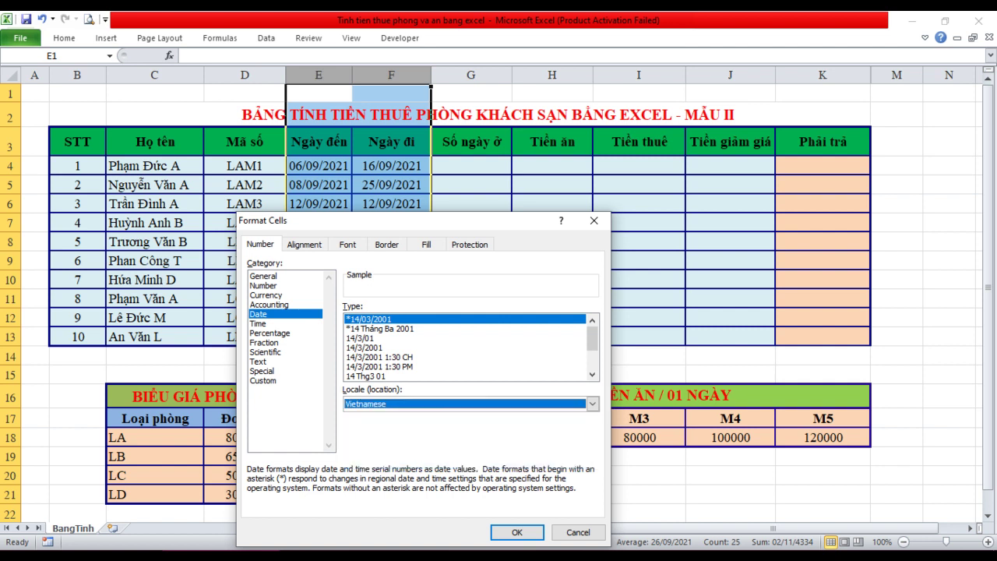
key(Tab)
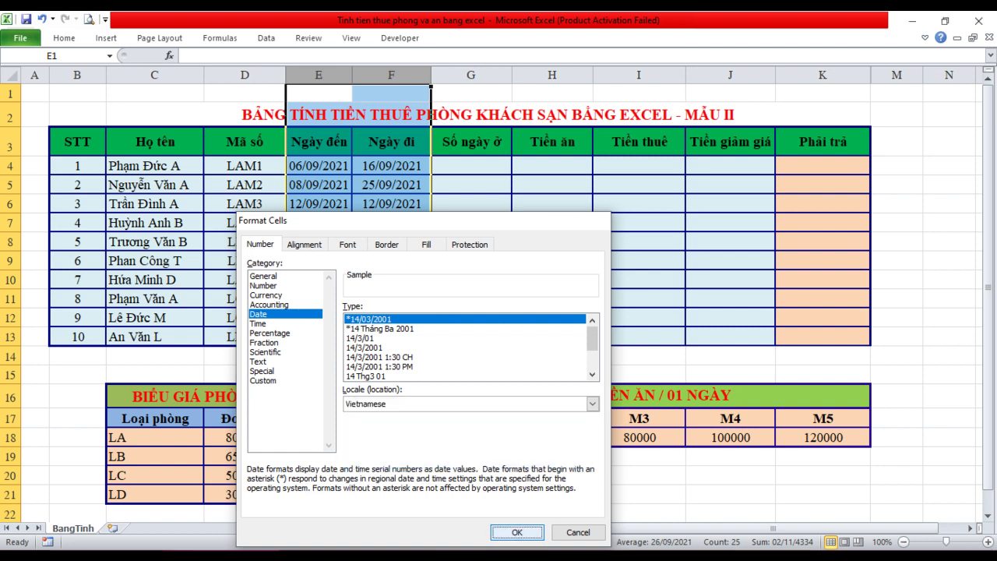
key(Return)
click(471, 494)
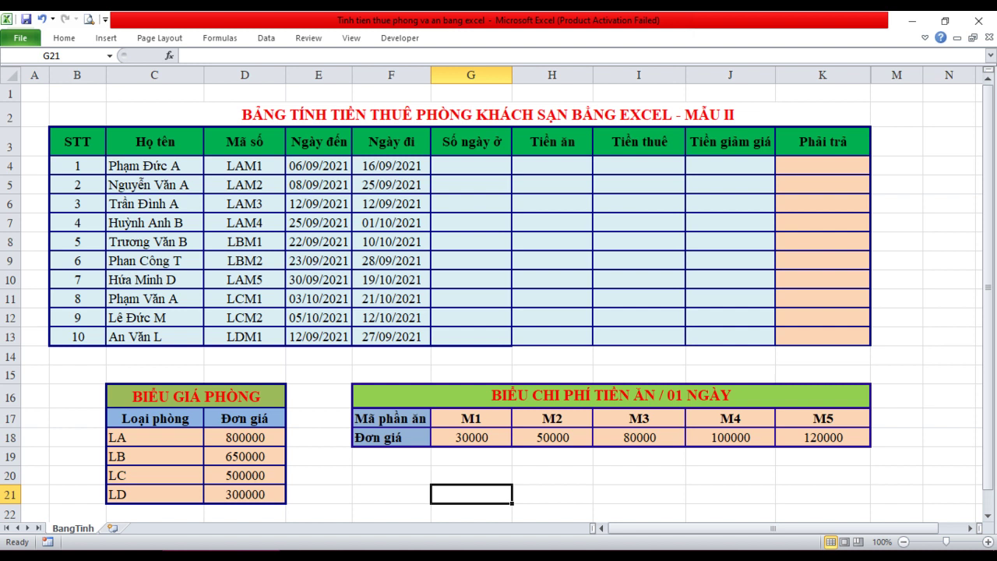
click(76, 75)
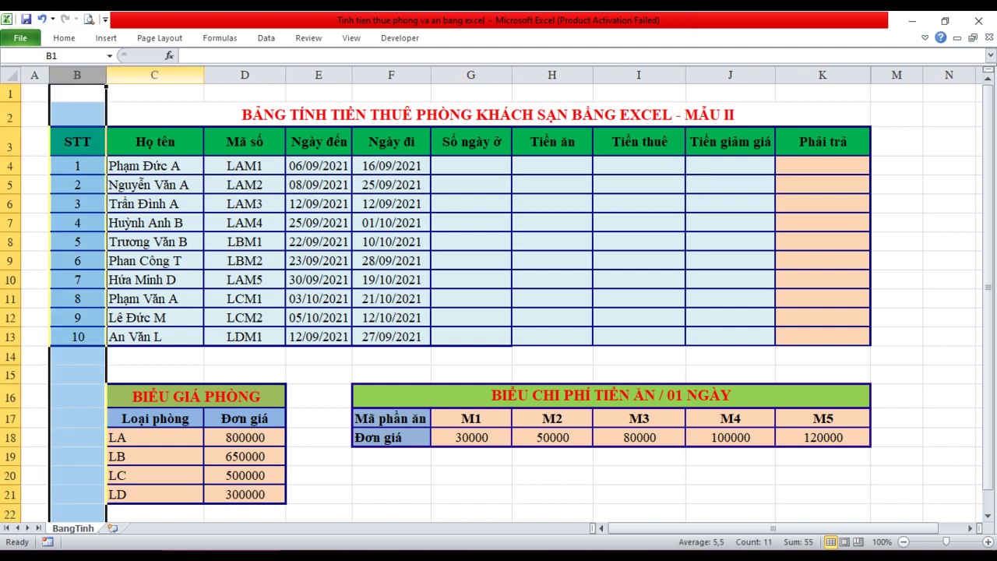
click(154, 75)
click(244, 75)
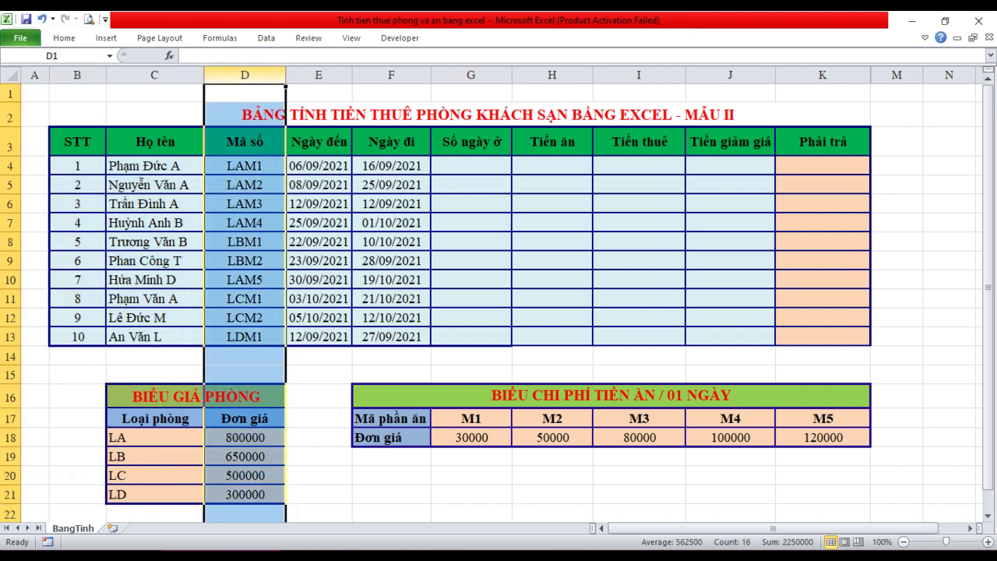
click(319, 75)
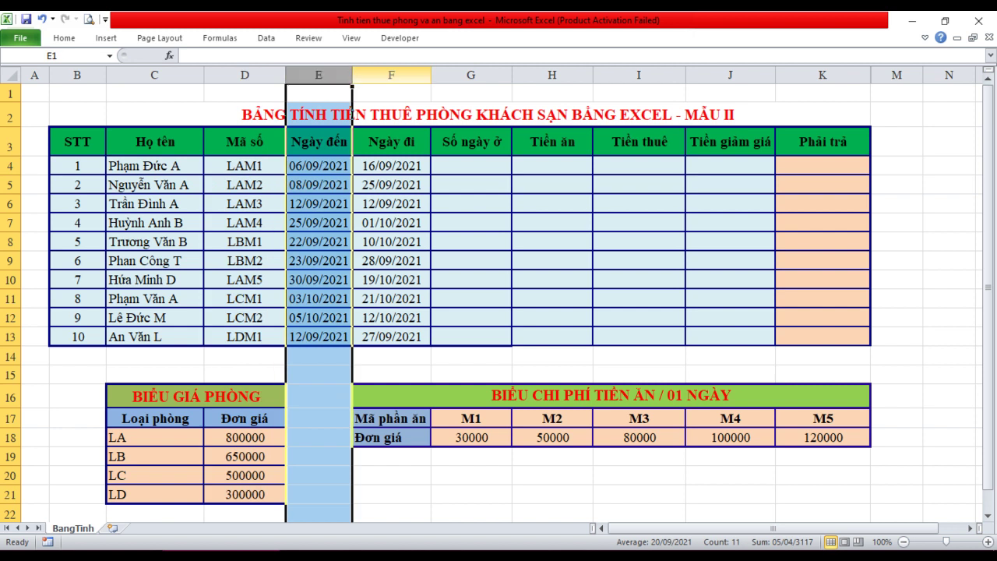
click(391, 74)
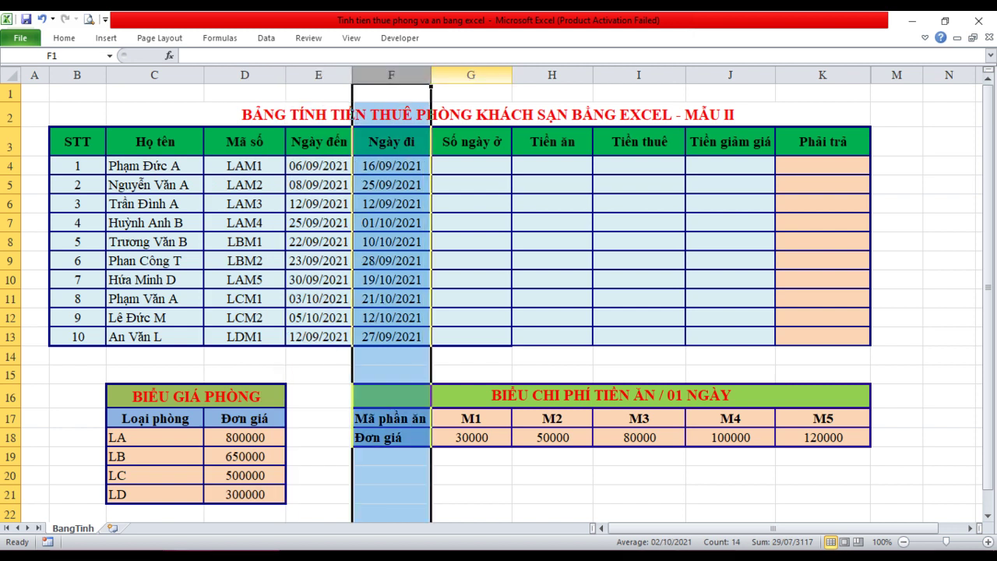
click(470, 75)
click(551, 75)
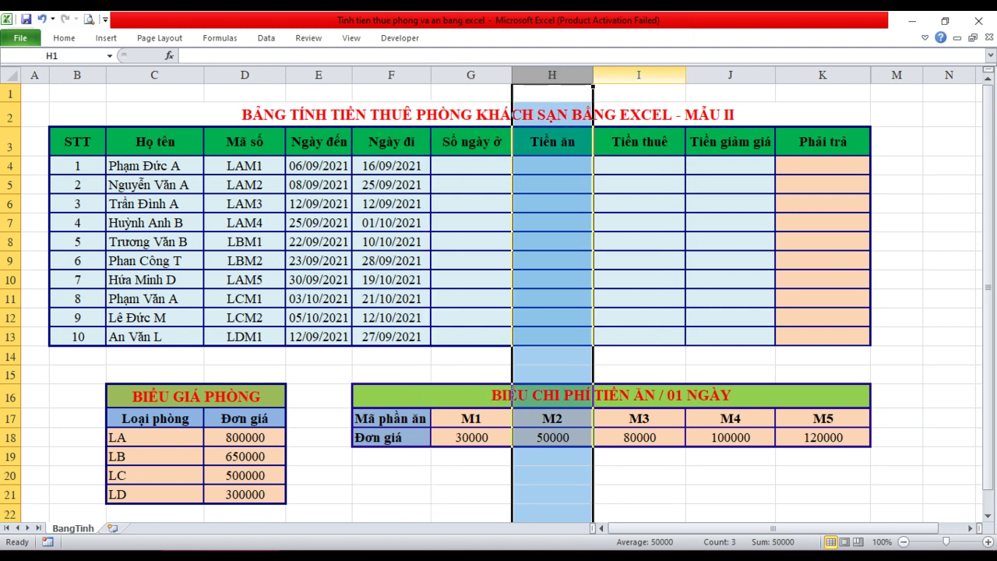
click(639, 74)
click(730, 75)
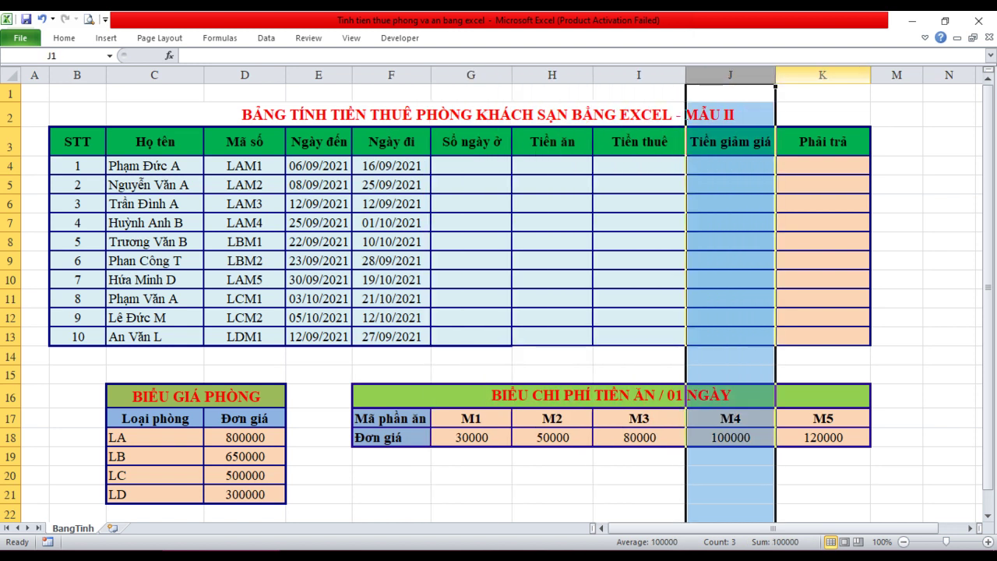
click(823, 75)
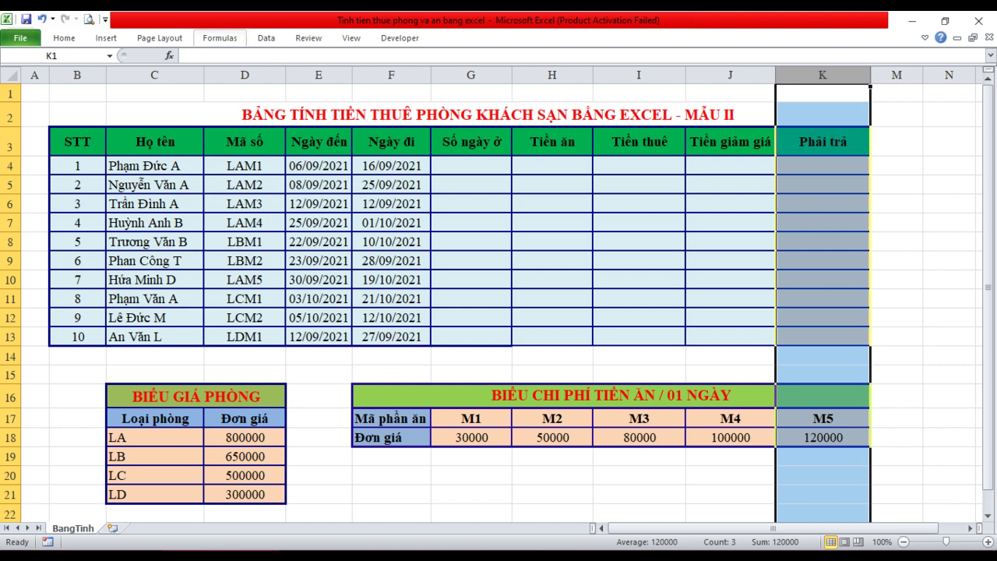
click(220, 38)
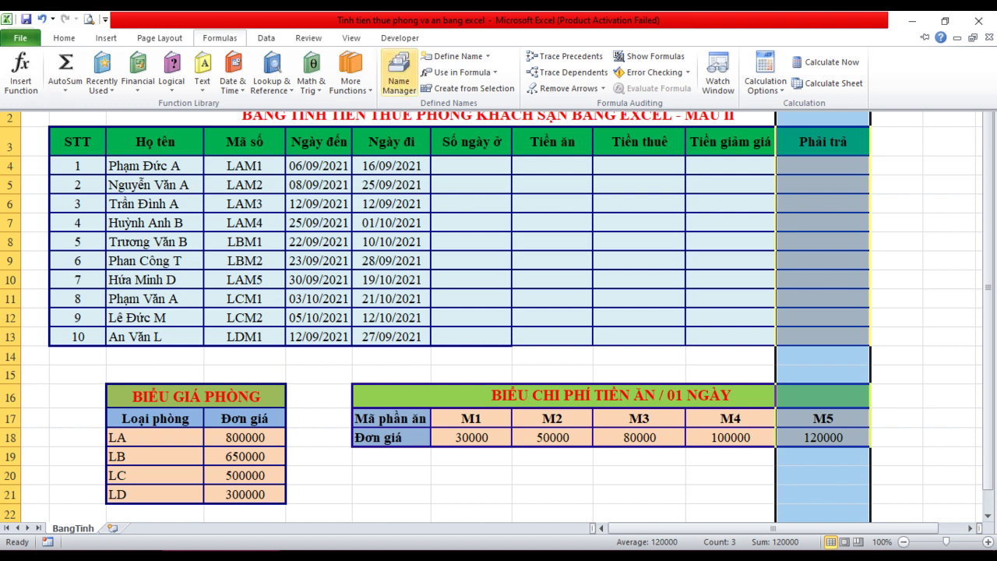
Create the name giaphong referring to =BangTinh!$C$18:$D$21 with Workbook scope.
click(452, 56)
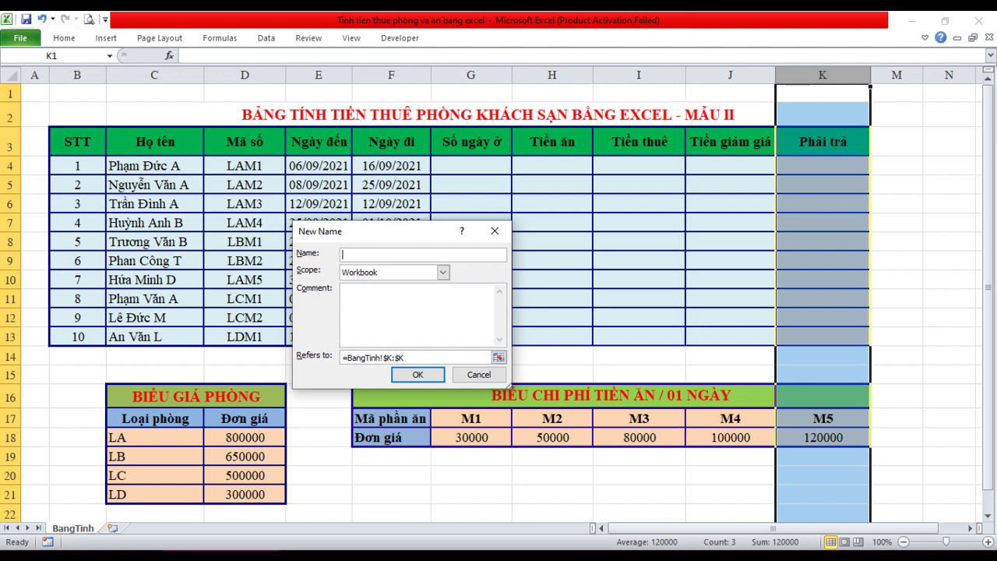
text(giaph)
text(ong)
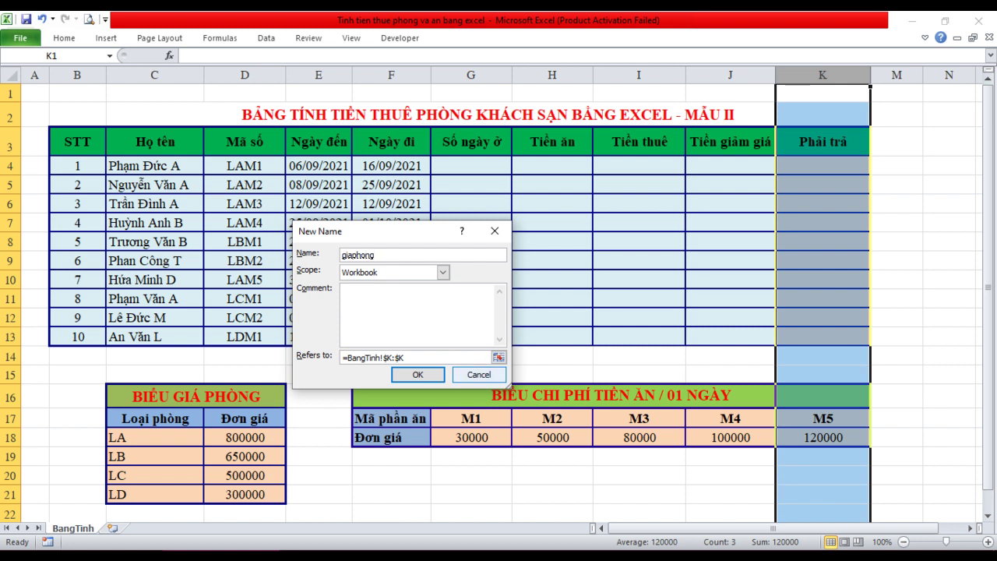
click(405, 357)
click(499, 357)
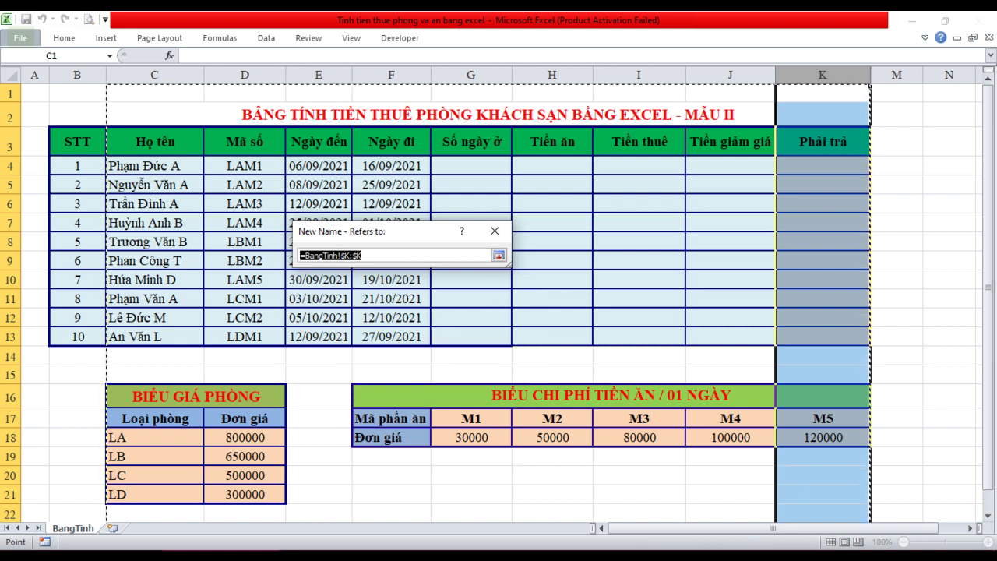
click(155, 437)
drag(155, 437, 273, 496)
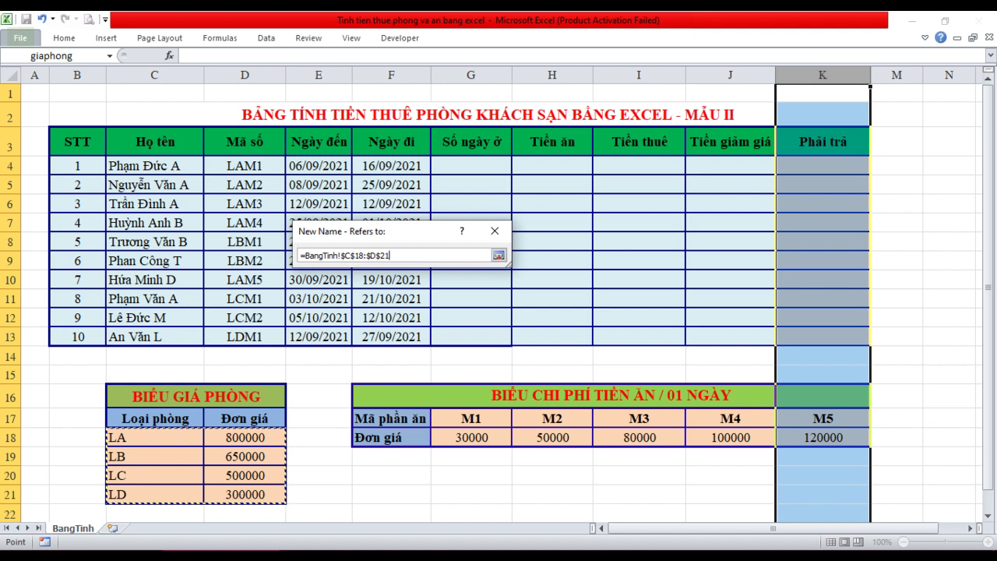
click(498, 255)
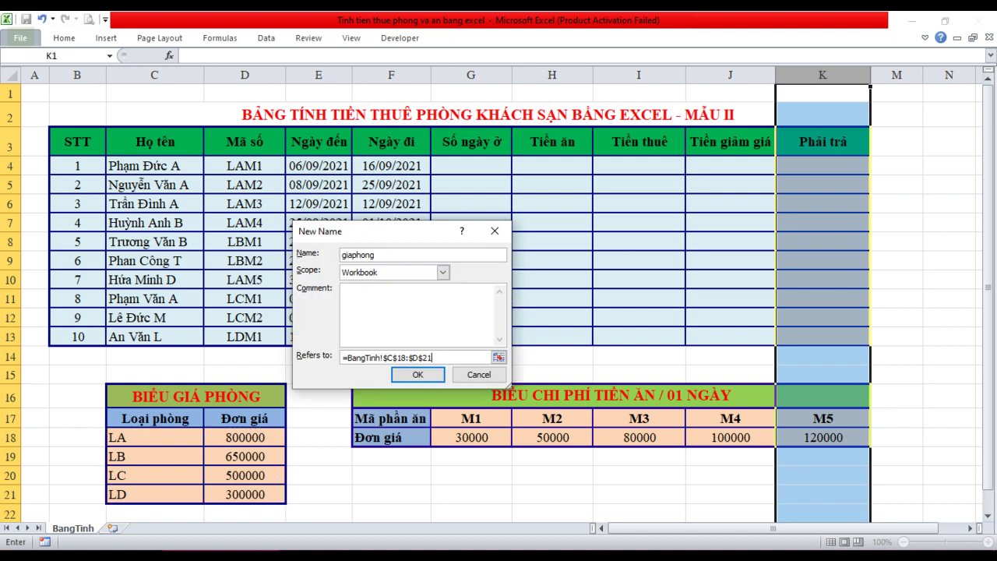
click(443, 272)
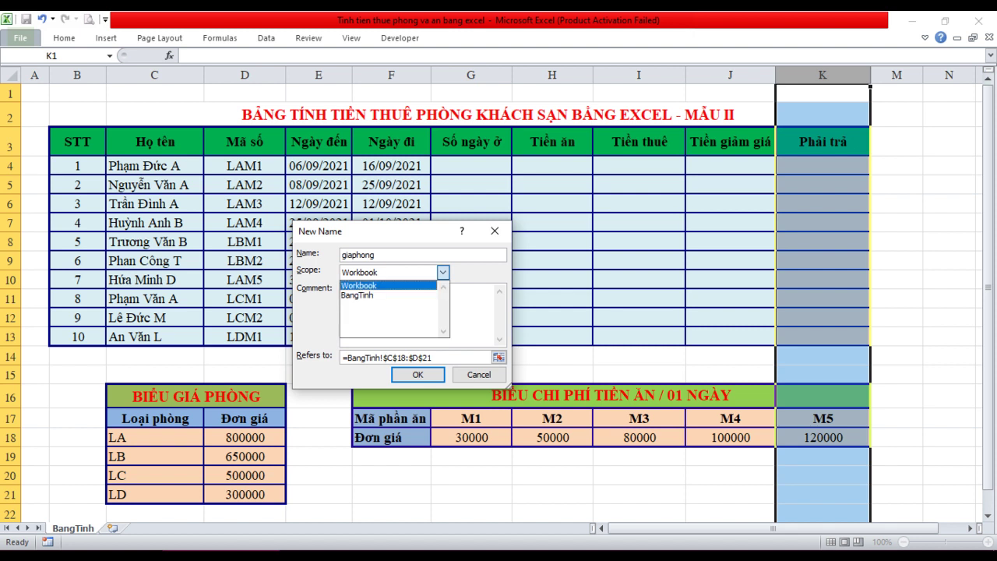
key(Return)
click(436, 357)
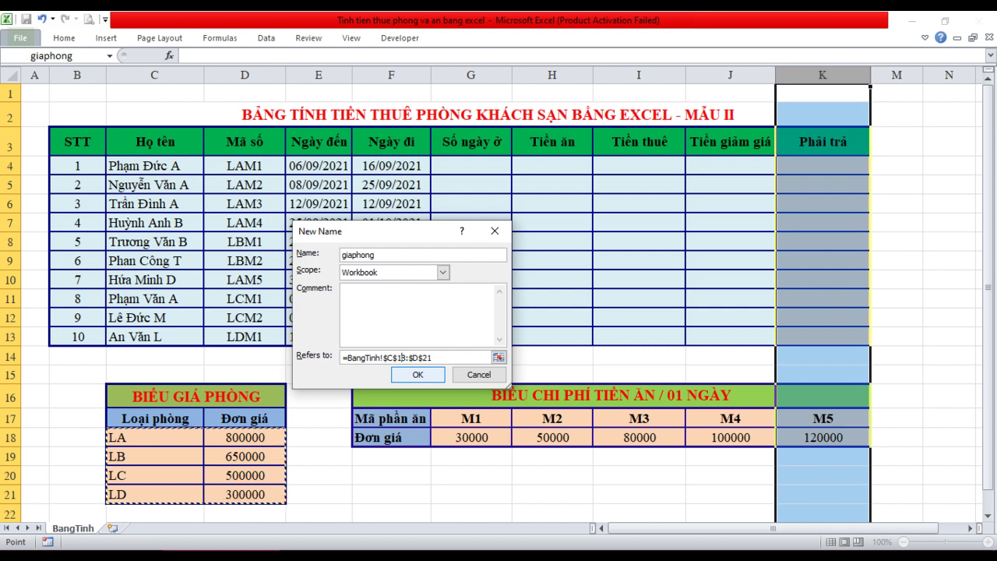
key(Return)
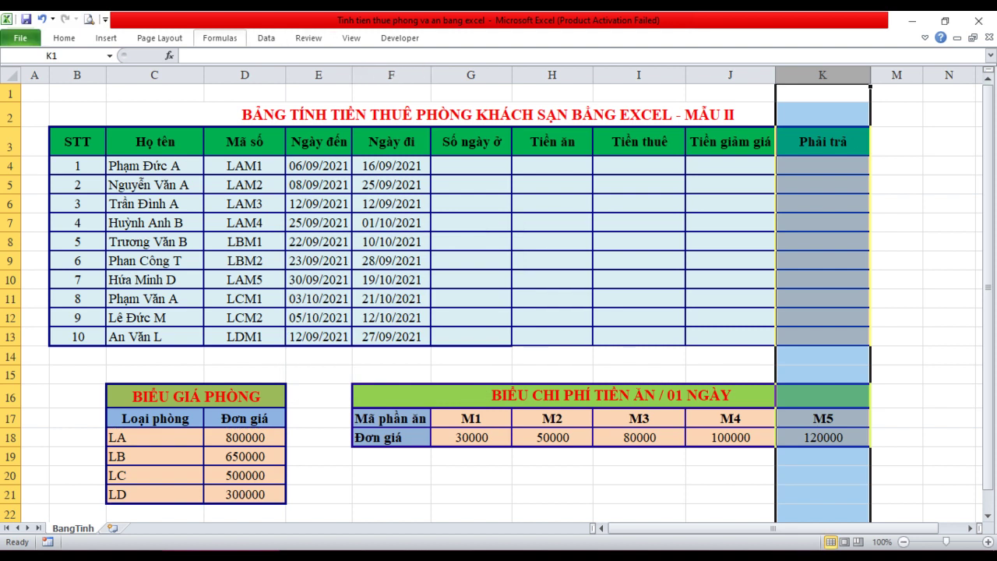
Create the workbook-scoped name giakhauphan referring to =BangTinh!$G$17:$K$18.
click(220, 37)
click(451, 56)
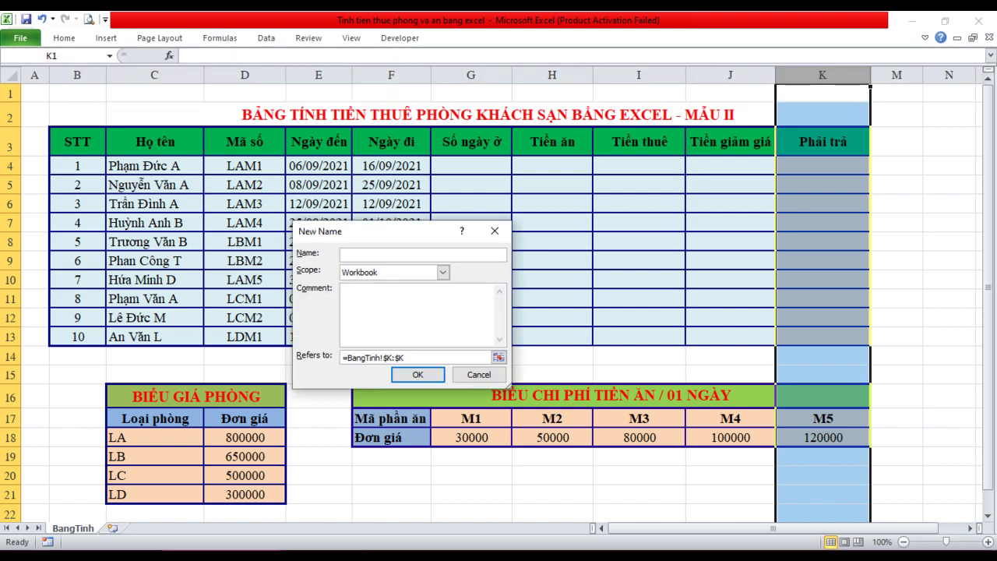
text(gia)
text(khauphan)
click(499, 357)
drag(460, 419, 873, 447)
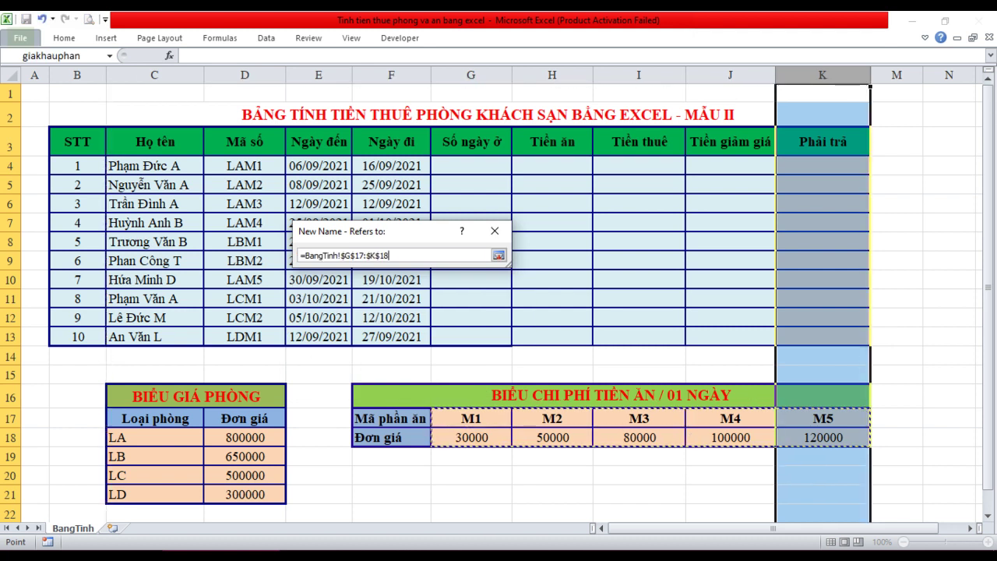
click(498, 255)
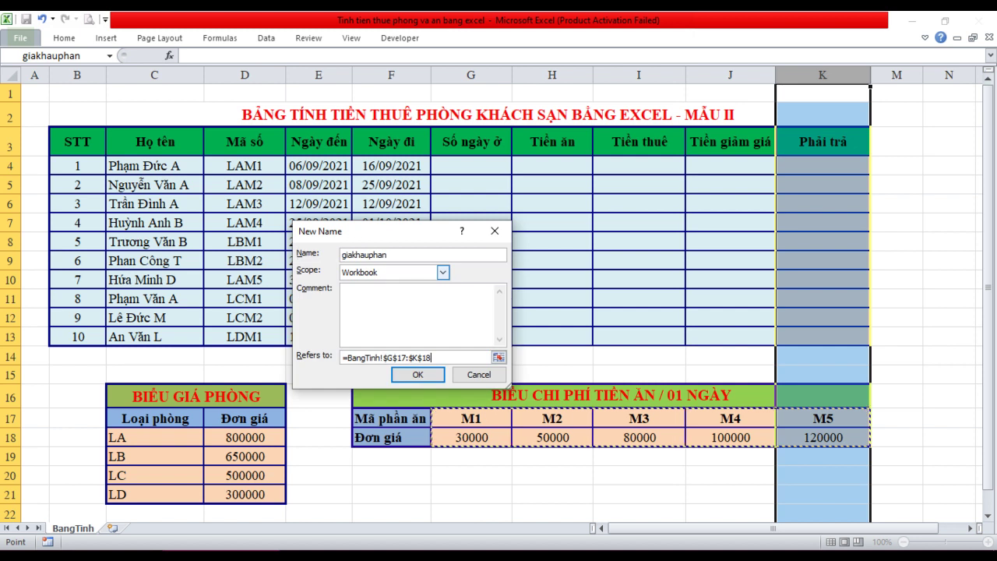
click(442, 272)
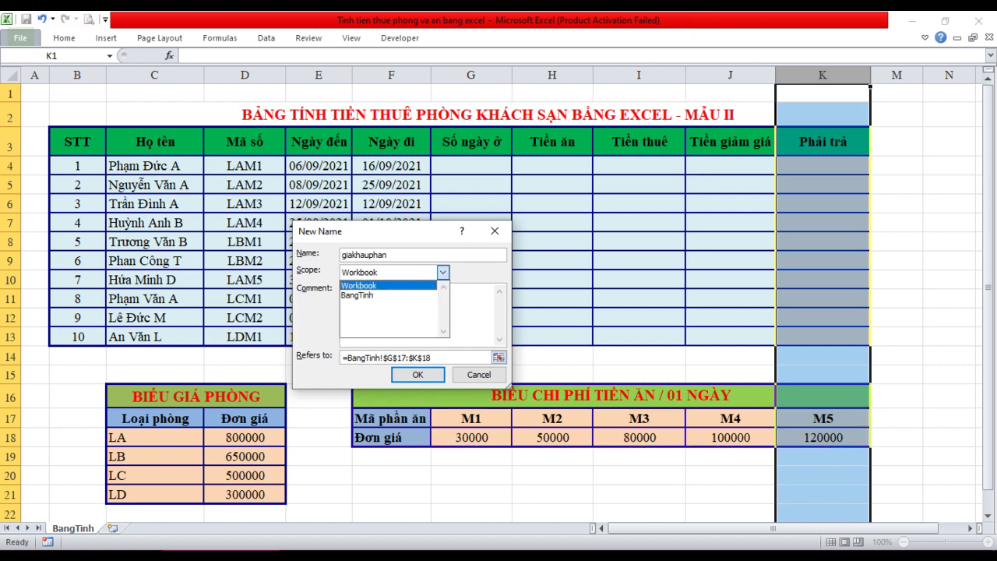
key(Return)
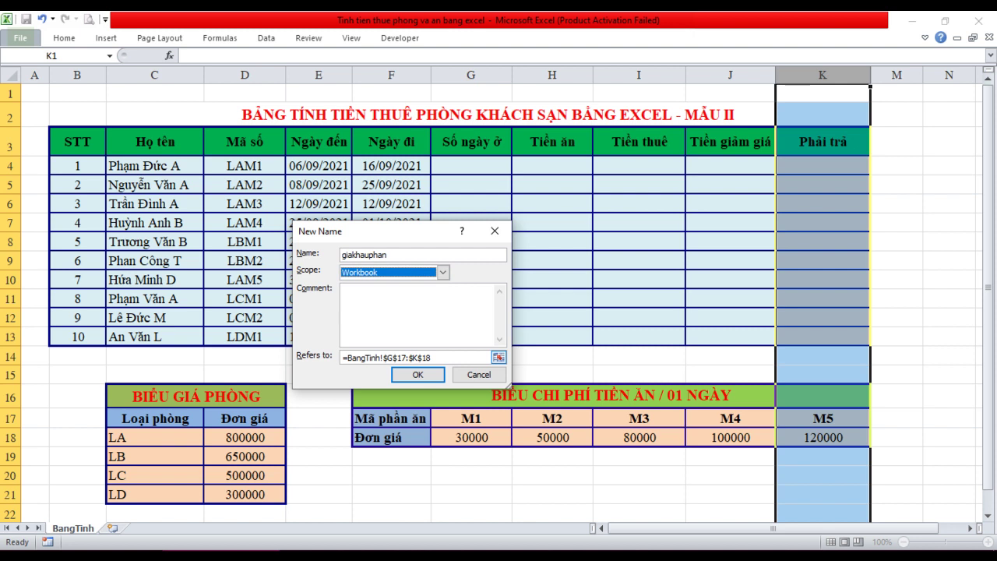
click(412, 357)
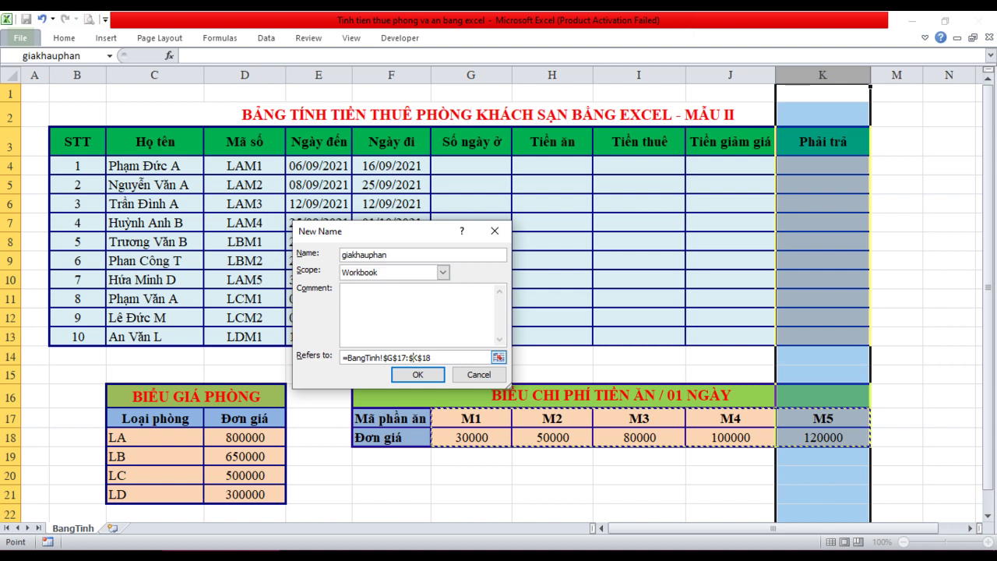
key(Return)
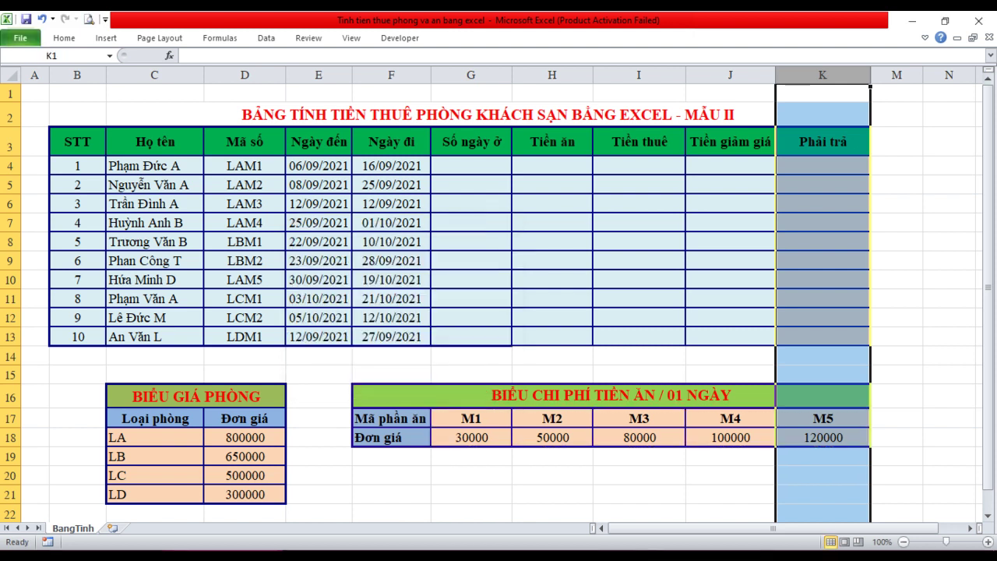
click(639, 494)
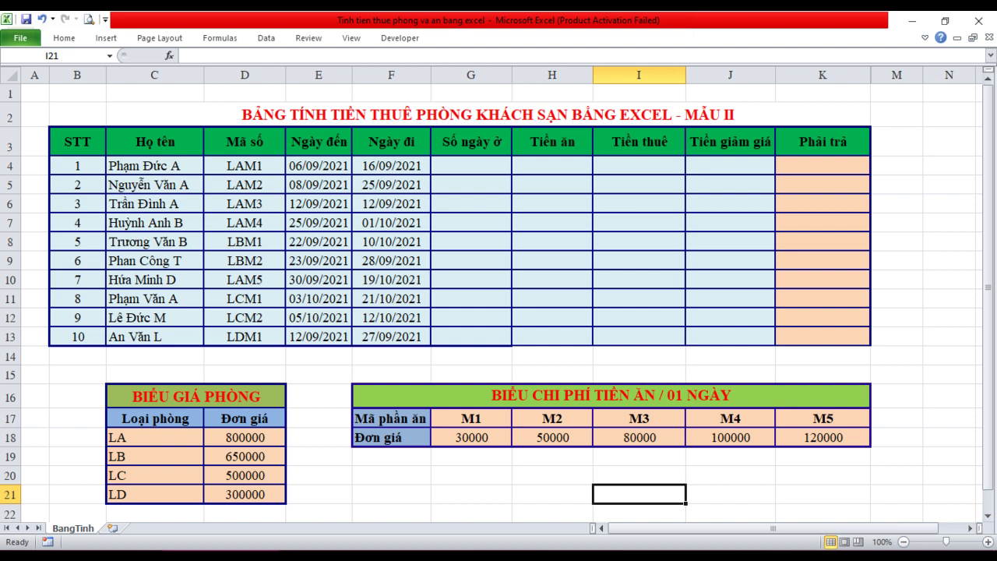
Enter =F4-E4 in G4 and fill it down through G13.
click(471, 165)
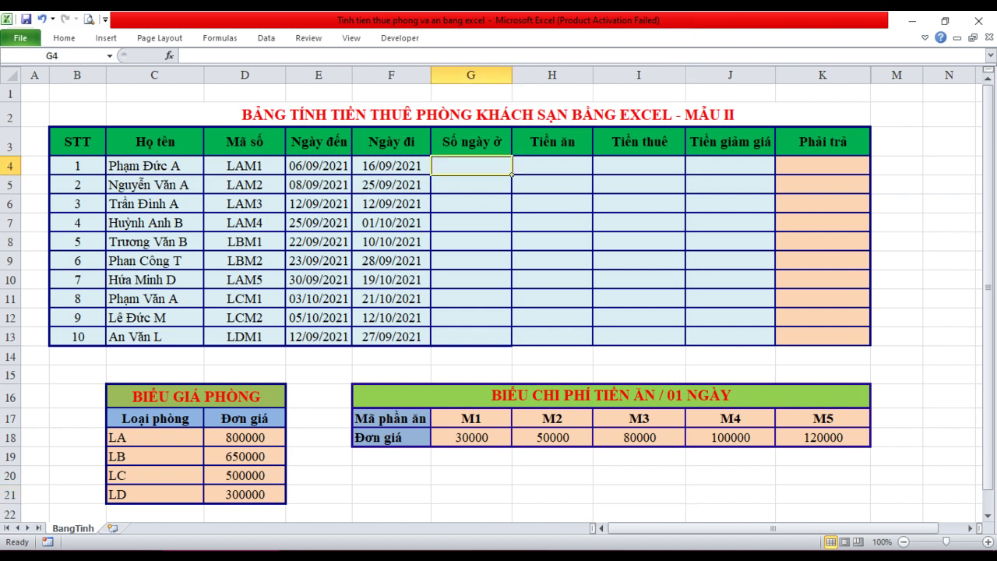
text(=)
key(Left)
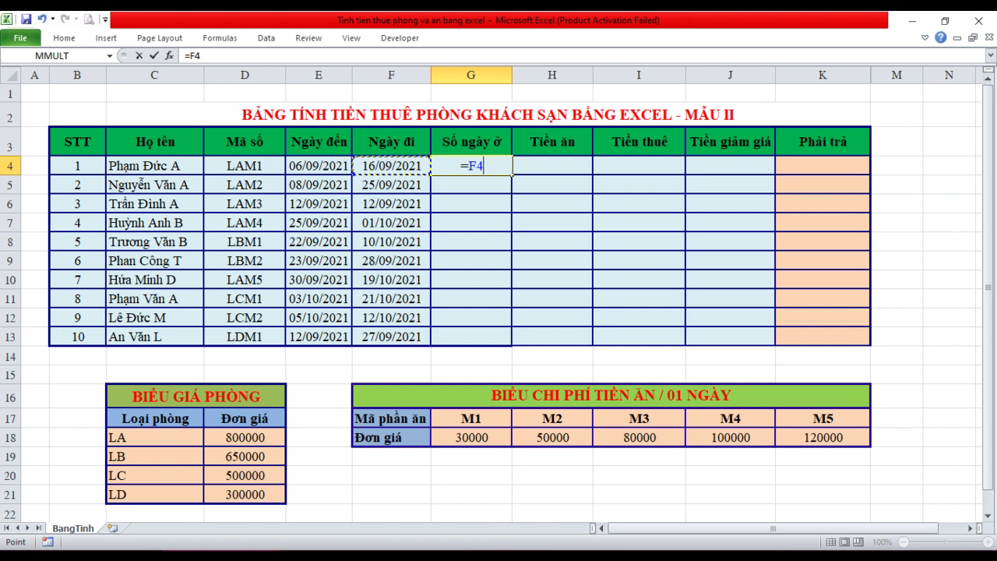
text(-)
click(318, 165)
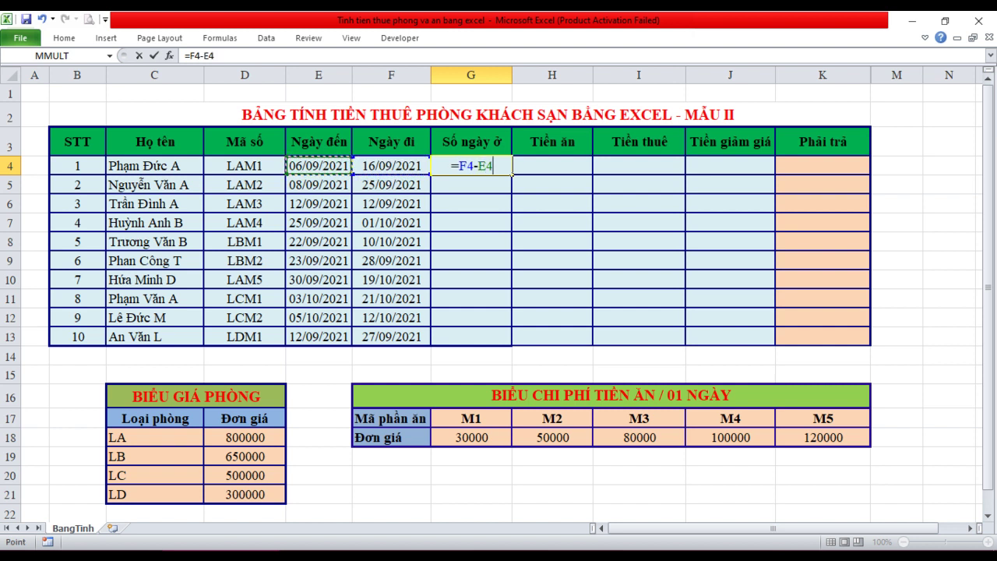
key(Return)
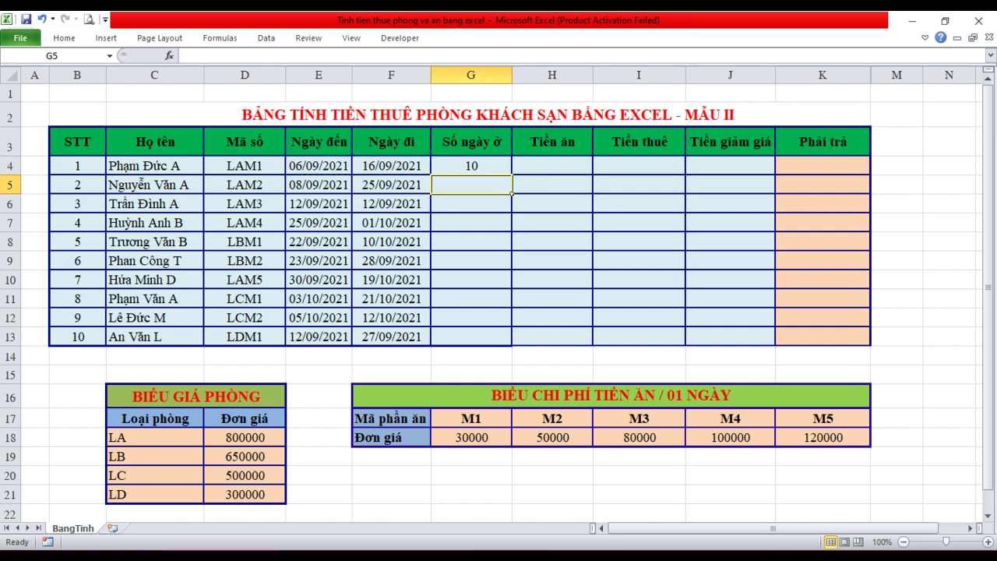
click(471, 165)
drag(512, 174, 512, 345)
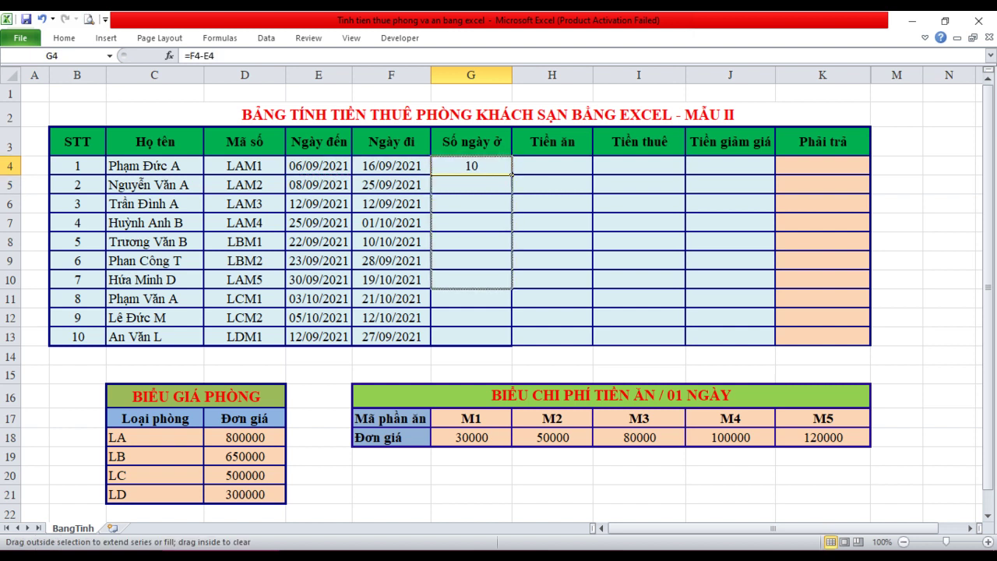
click(552, 166)
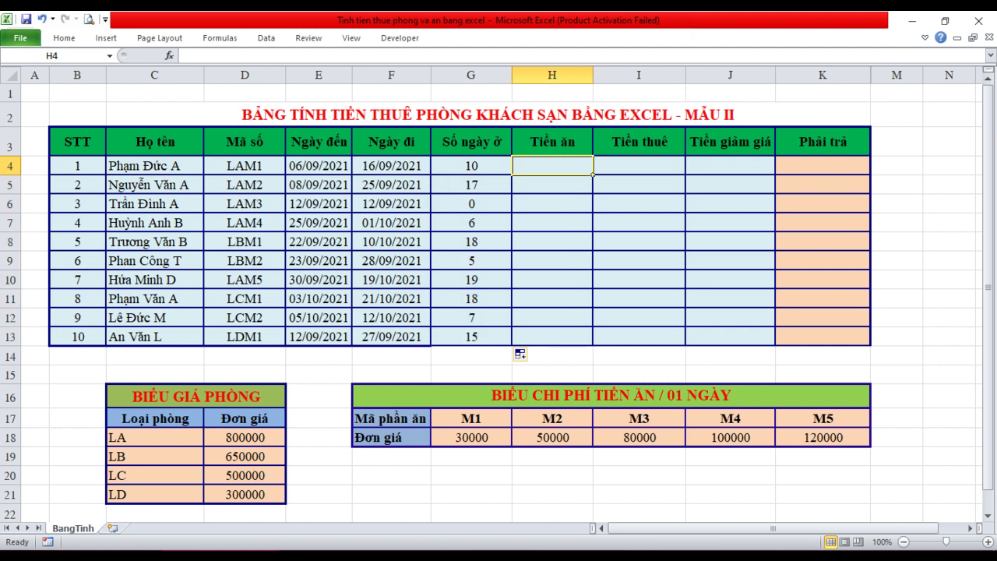
Enter =HLOOKUP(RIGHT(D4;2);giakhauphan;2;0)*G4 in H4, returning 300000.
text(=)
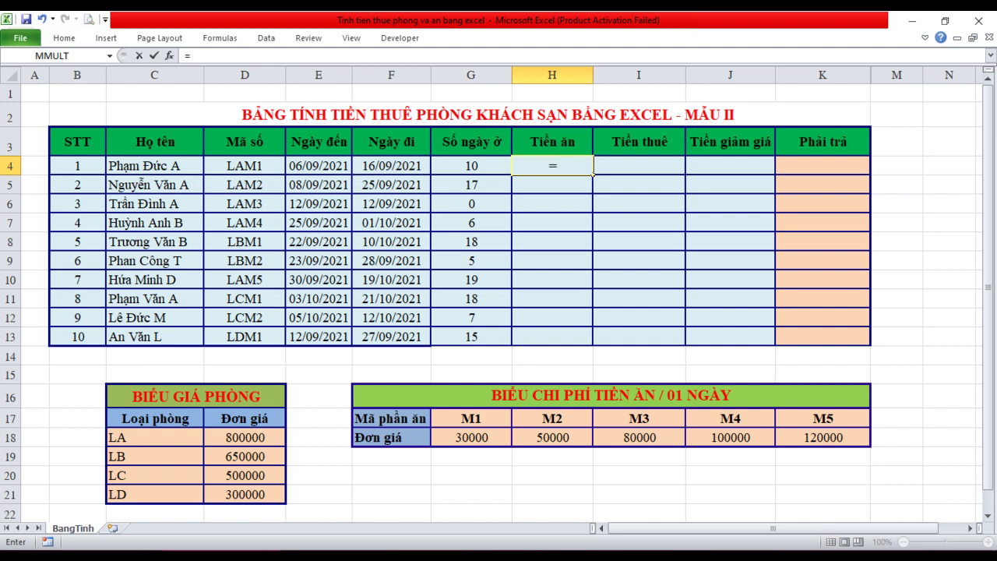
text(hlooku)
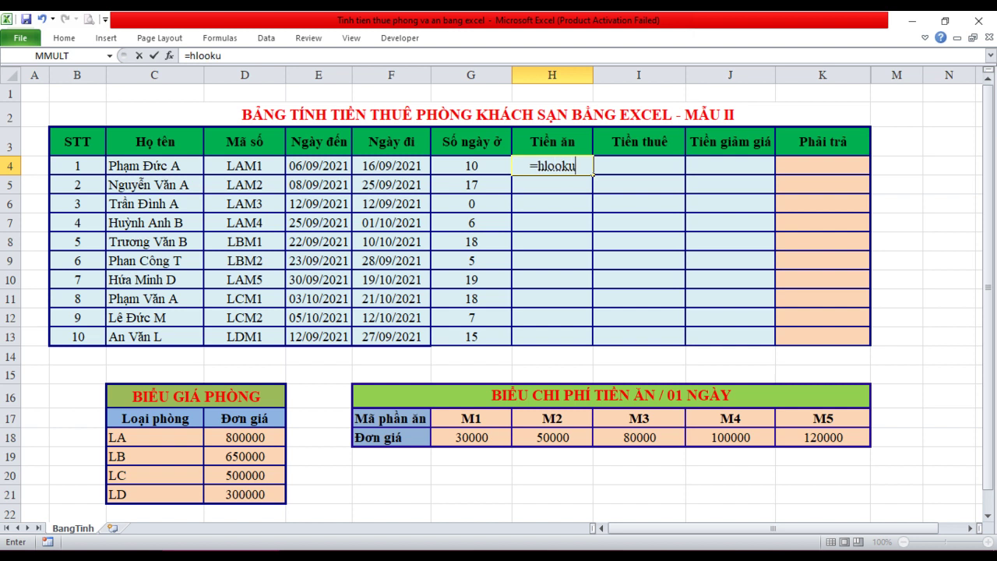
text(p()
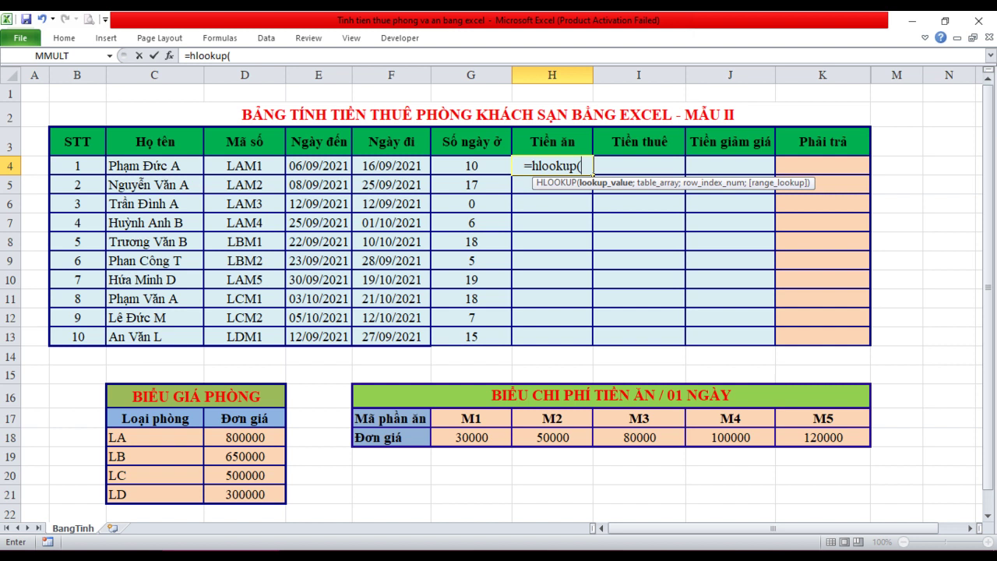
text(right)
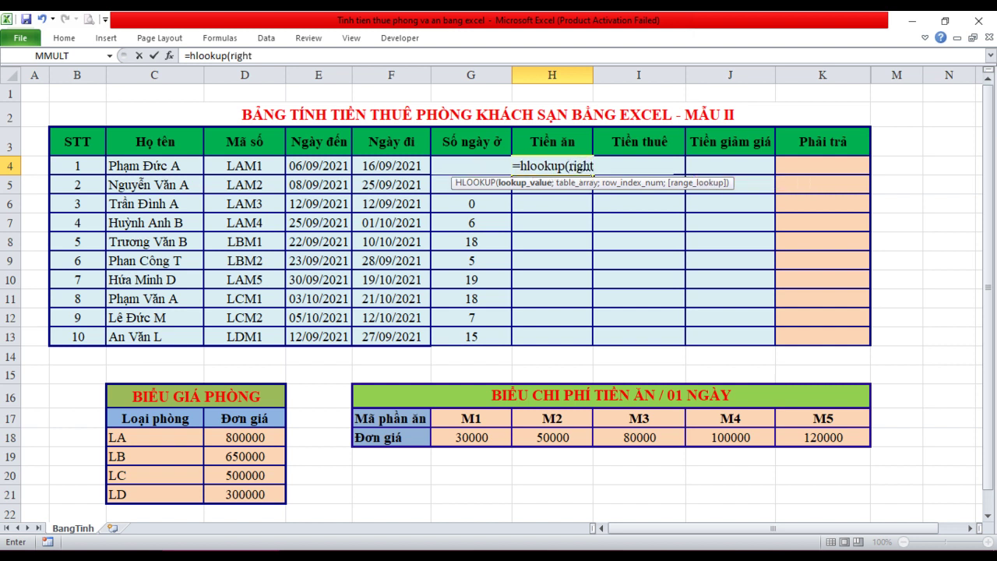
text(()
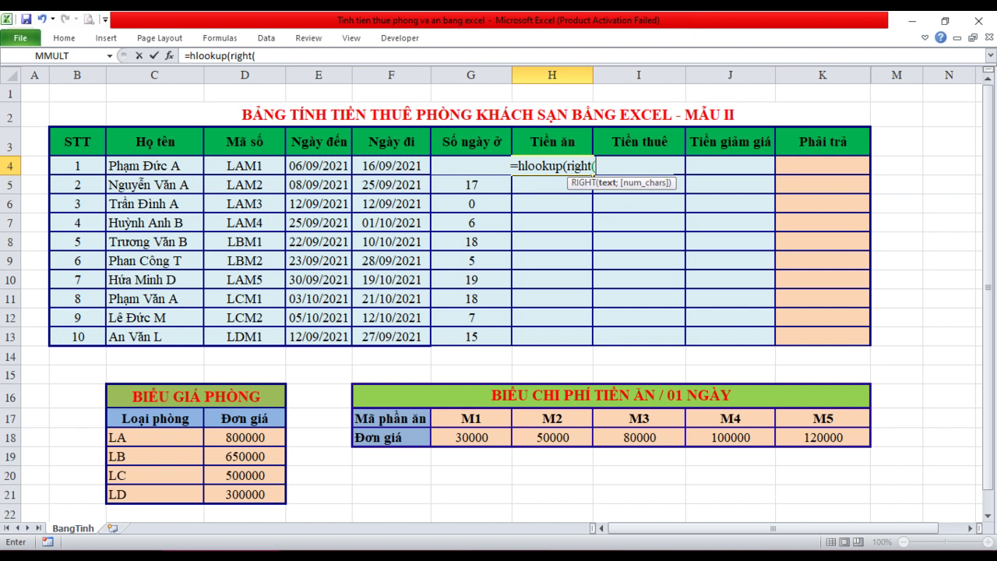
click(244, 166)
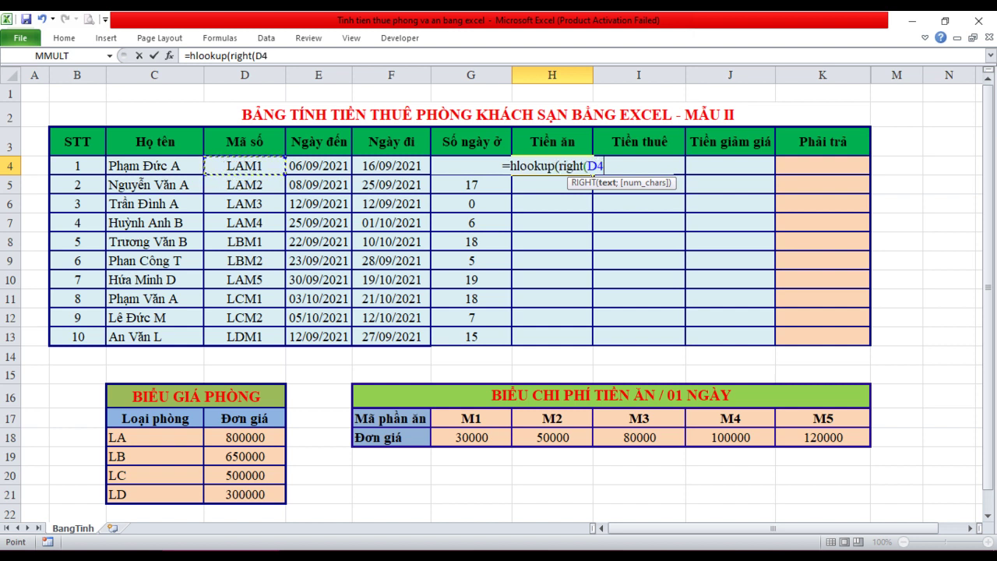
text(;2)
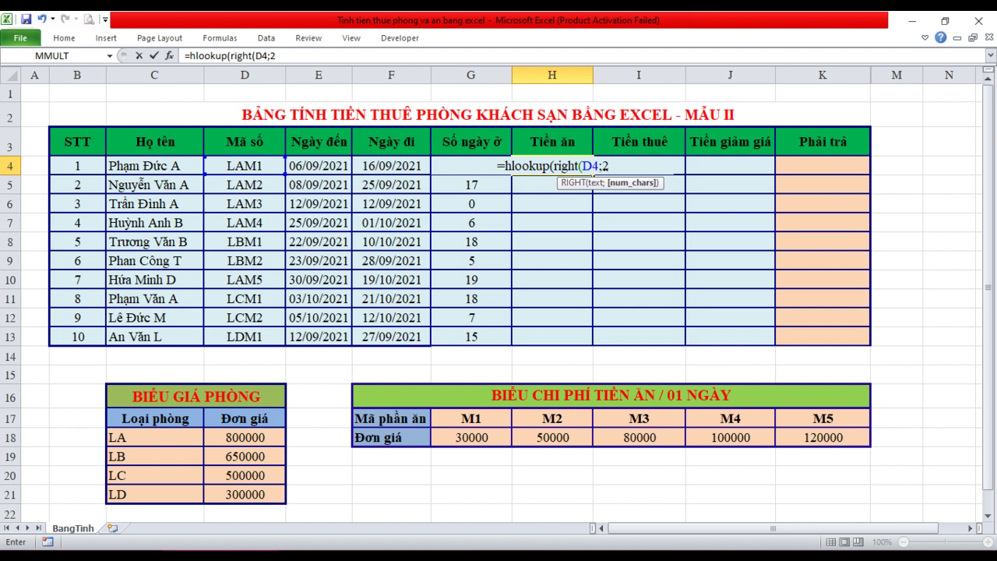
text();)
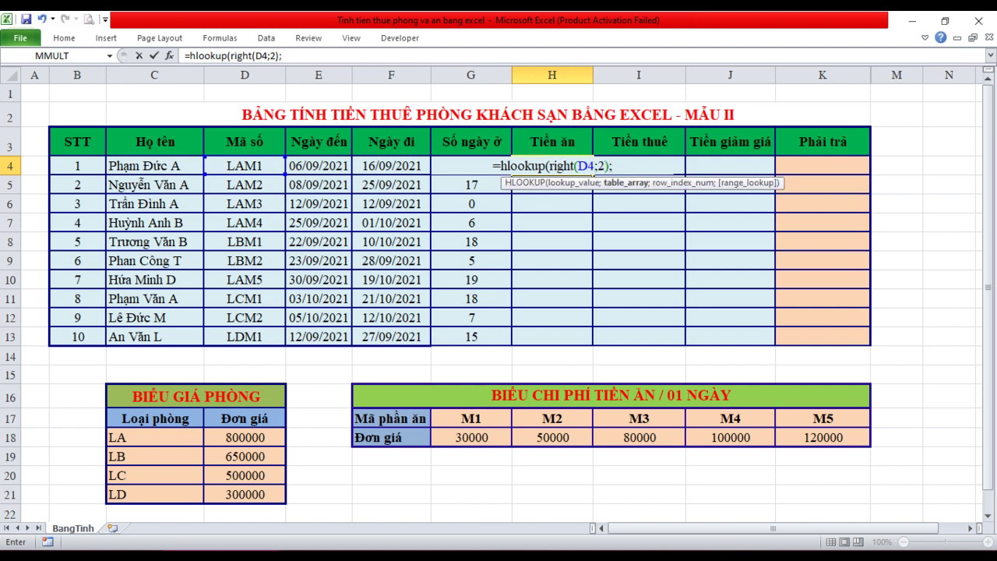
text(giakhauphan)
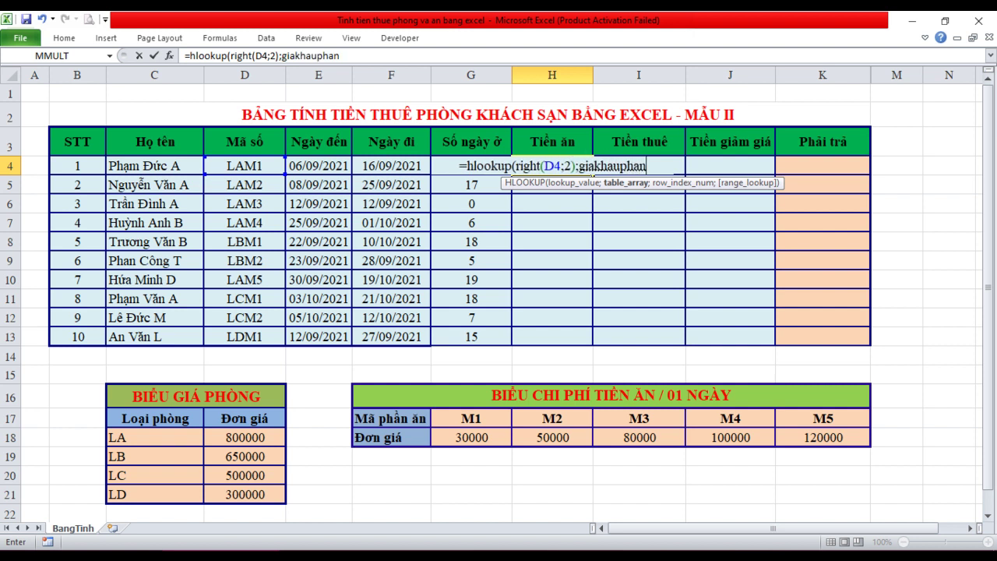
text(;)
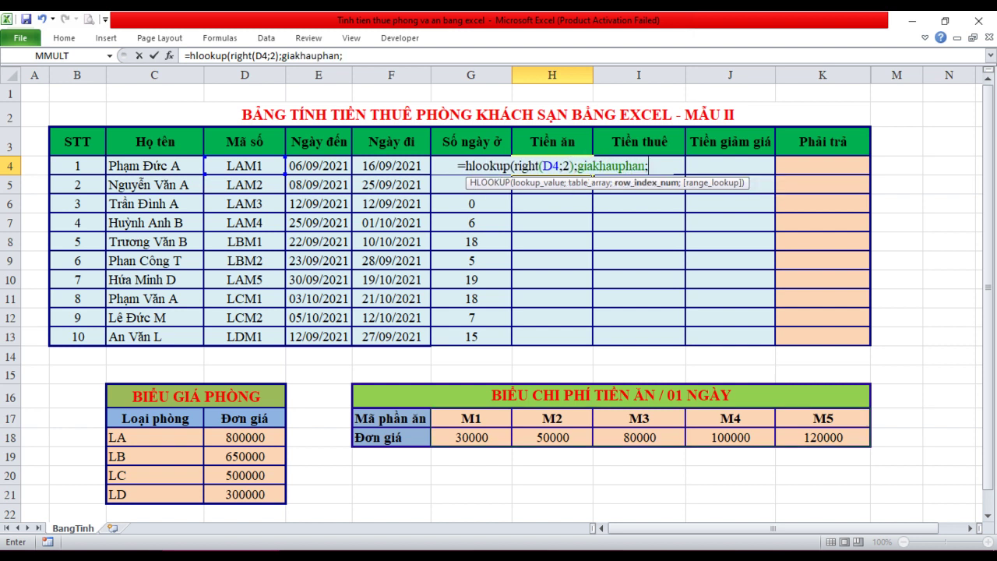
text(2;)
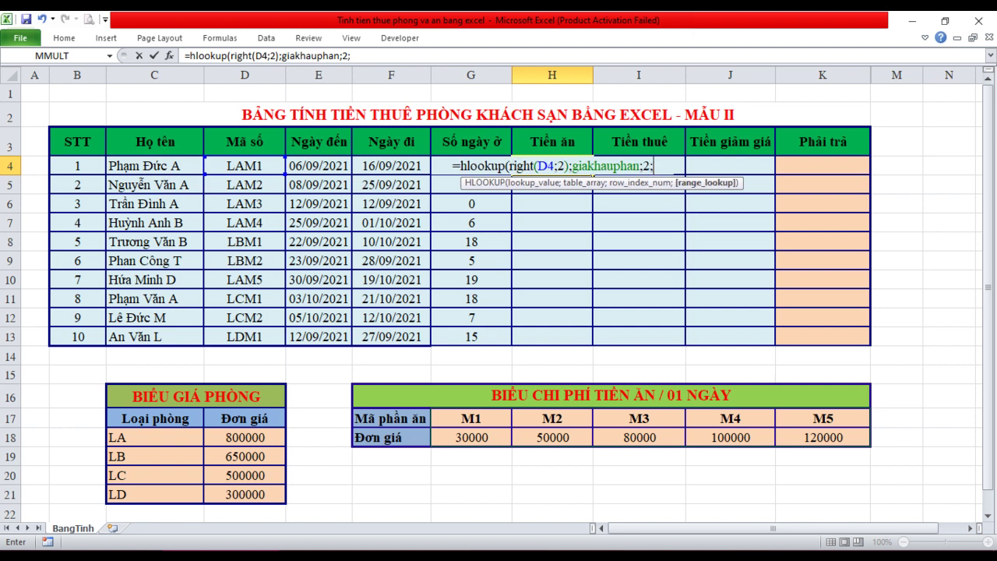
text(0)
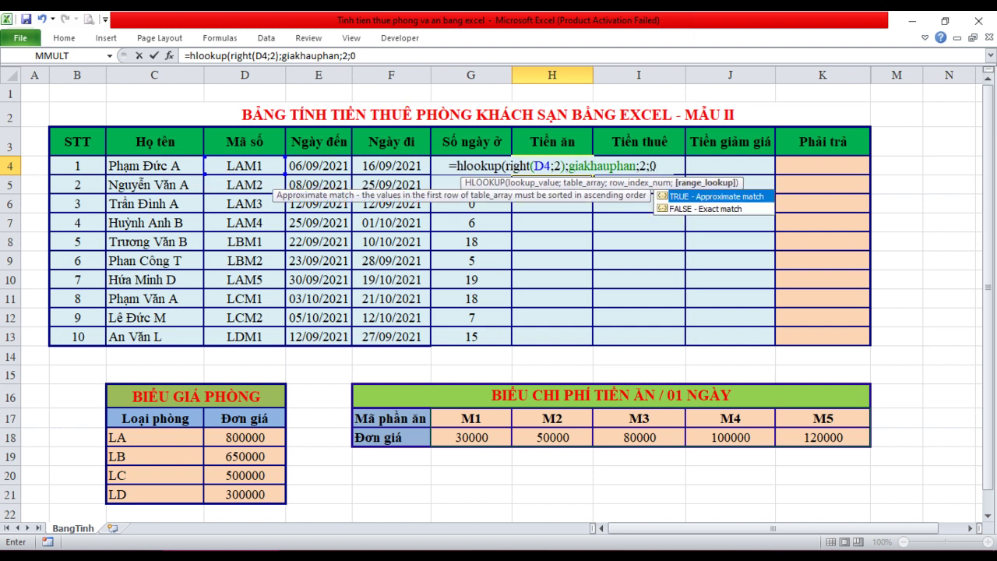
text()*)
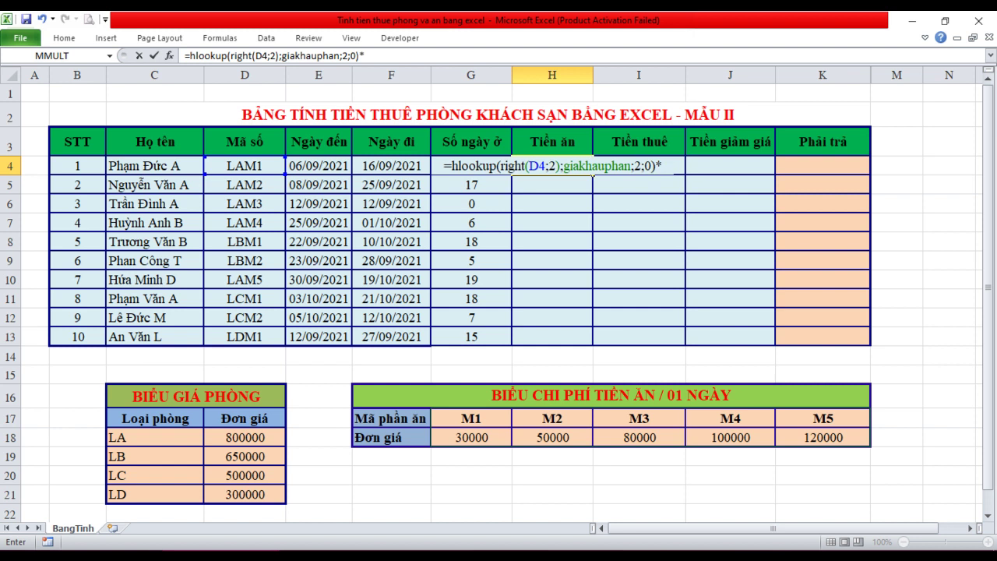
text(g4)
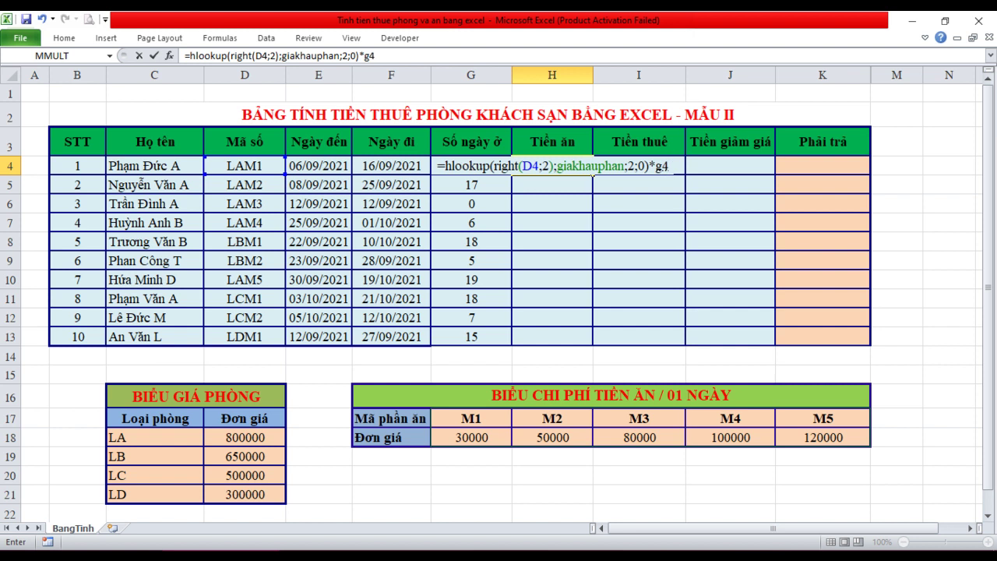
key(Return)
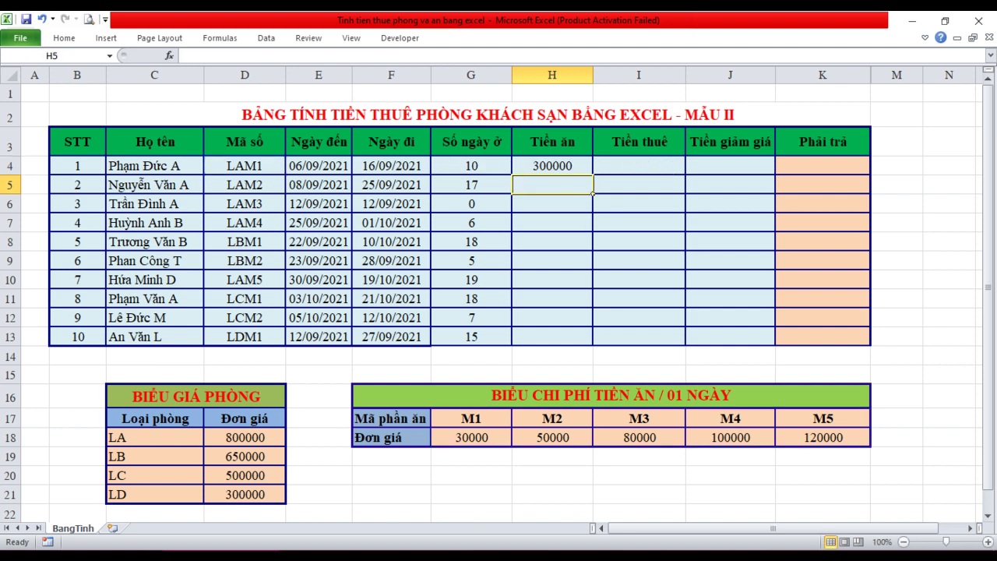
Copy the H4 meal cost formula down through H13.
click(552, 165)
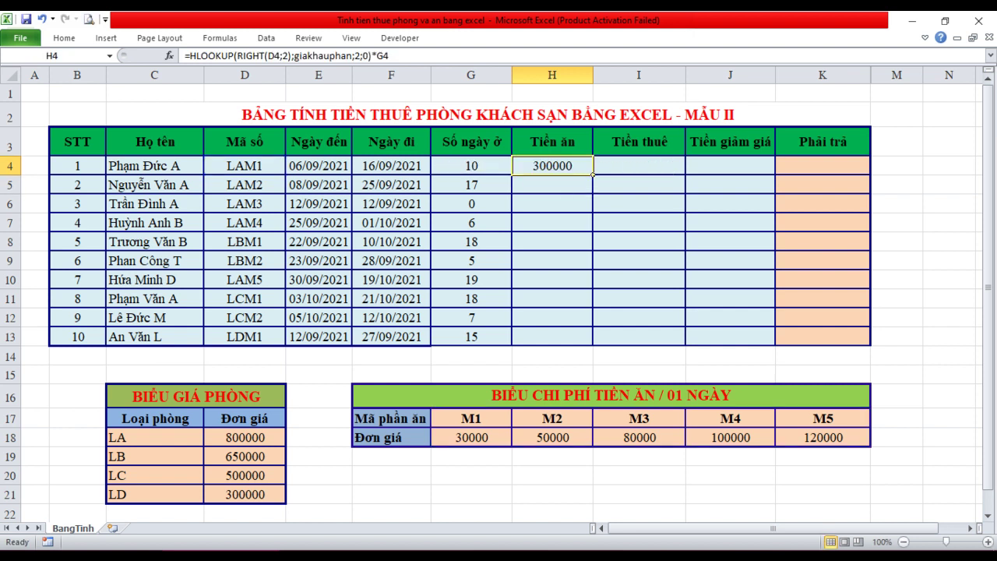
drag(593, 175, 592, 343)
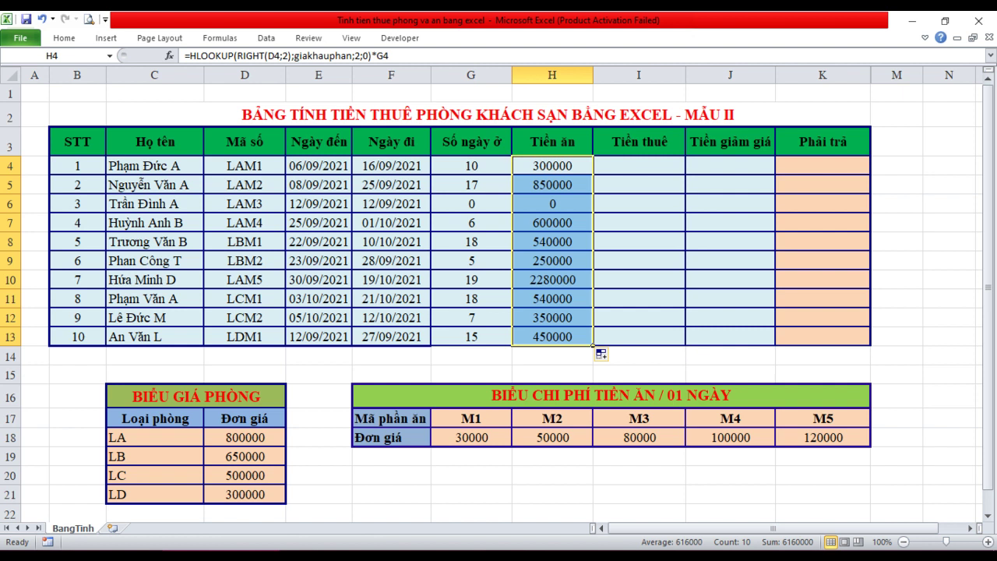
click(638, 165)
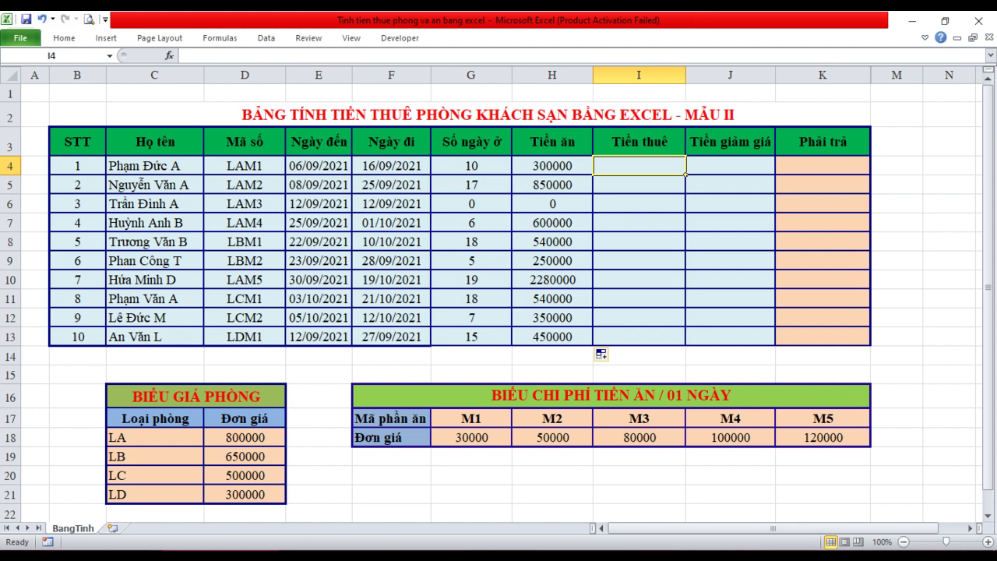
Enter =IF(G4>0;VLOOKUP(LEFT(D4;2);giaphong;2;0)*G4;VLOOKUP(LEFT(D4;2);giaphong;2;0)/2) in I4.
text(=)
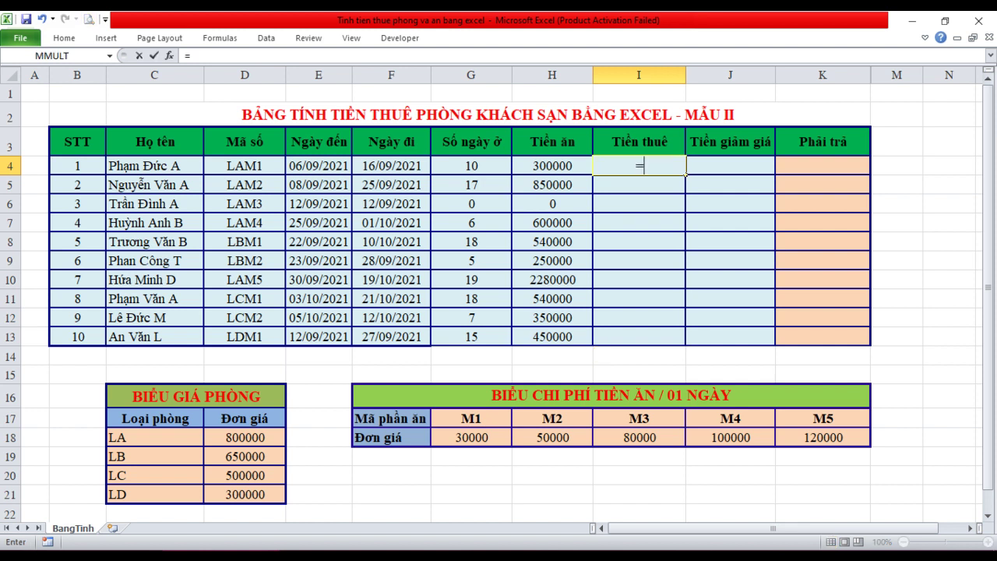
text(if)
text(()
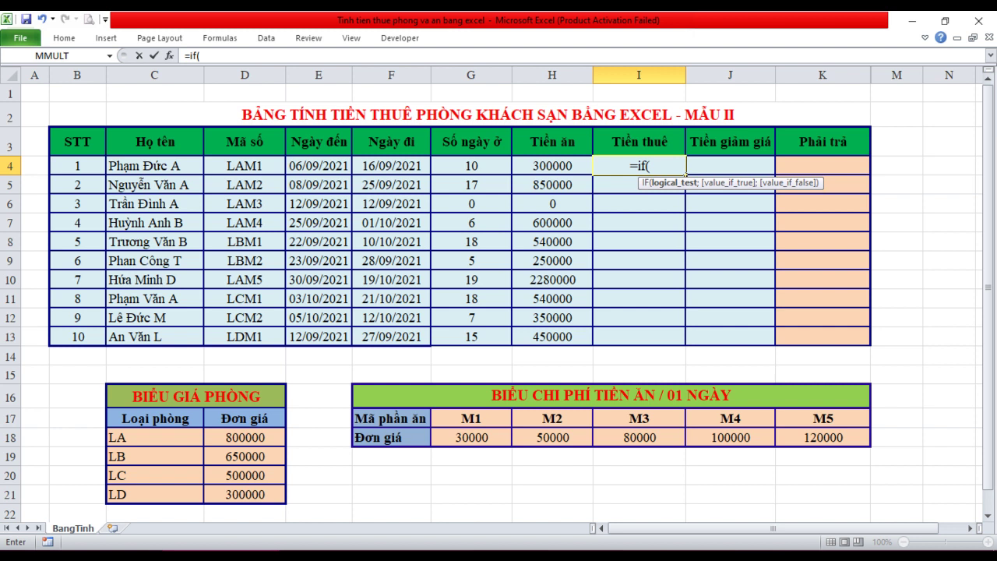
click(470, 165)
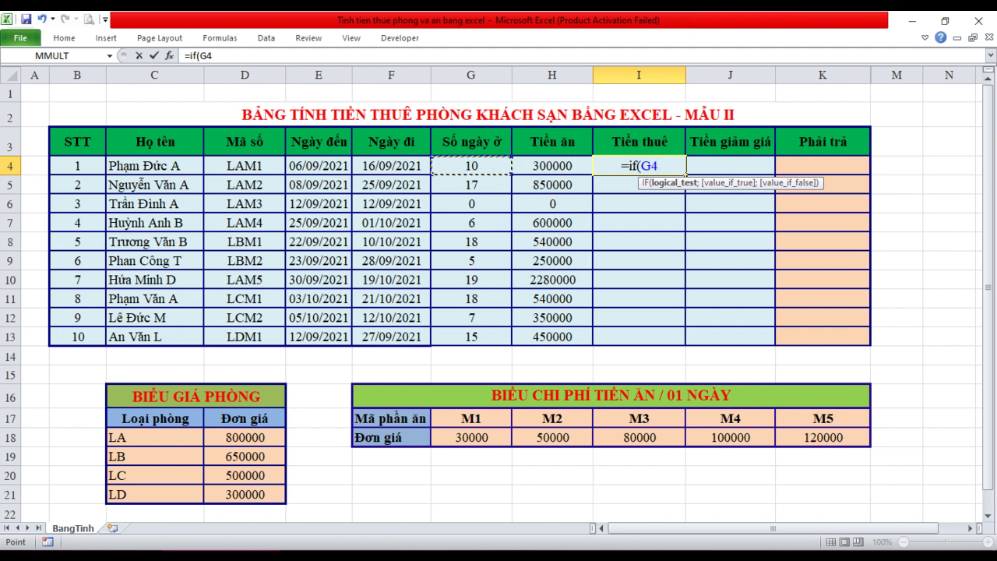
text(>0;vlookup)
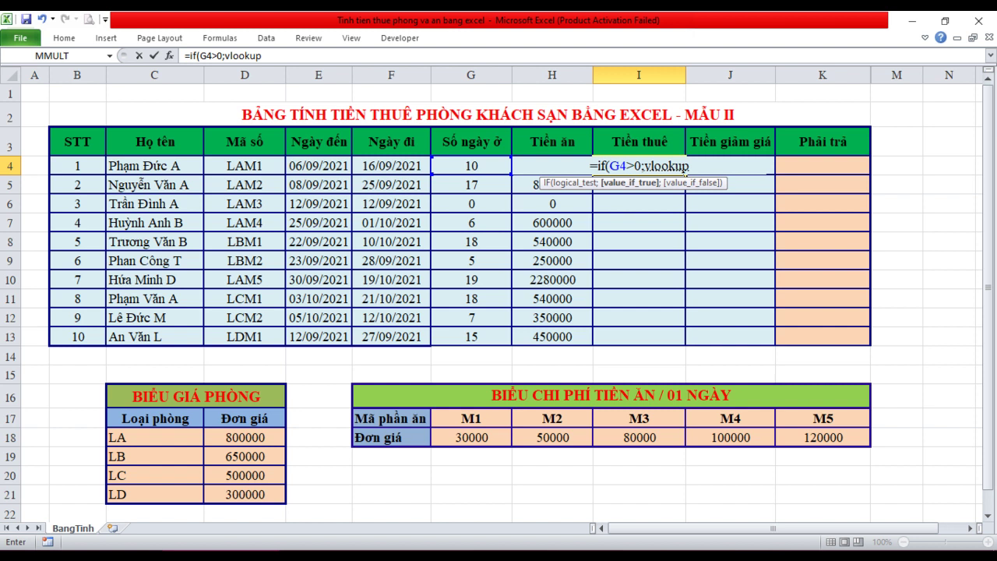
text((le)
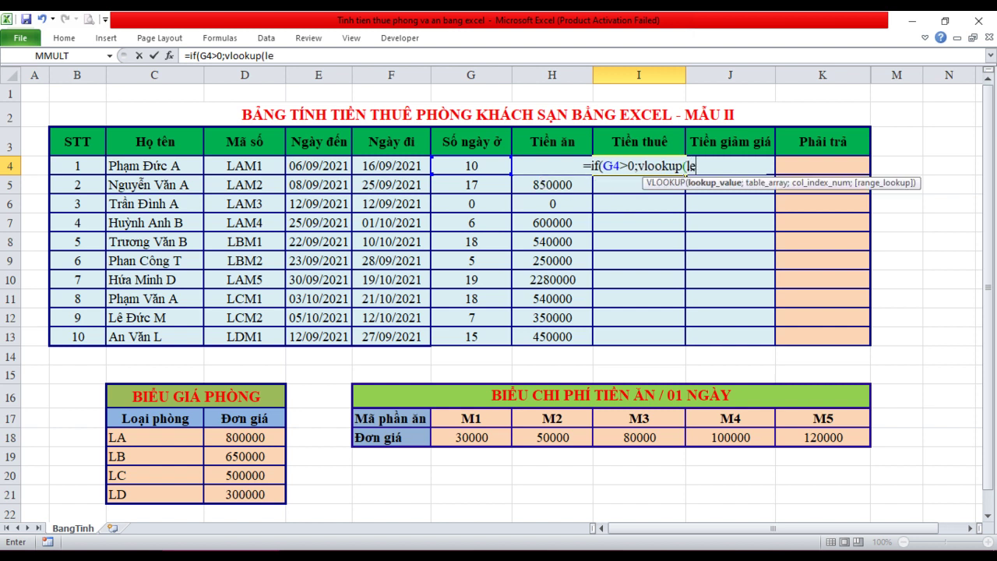
text(ft)
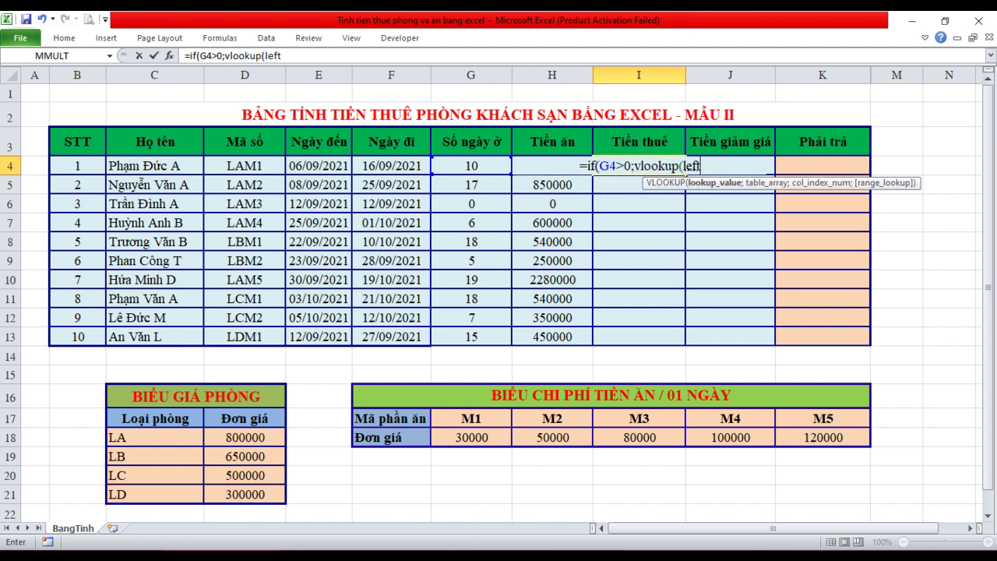
text((d4)
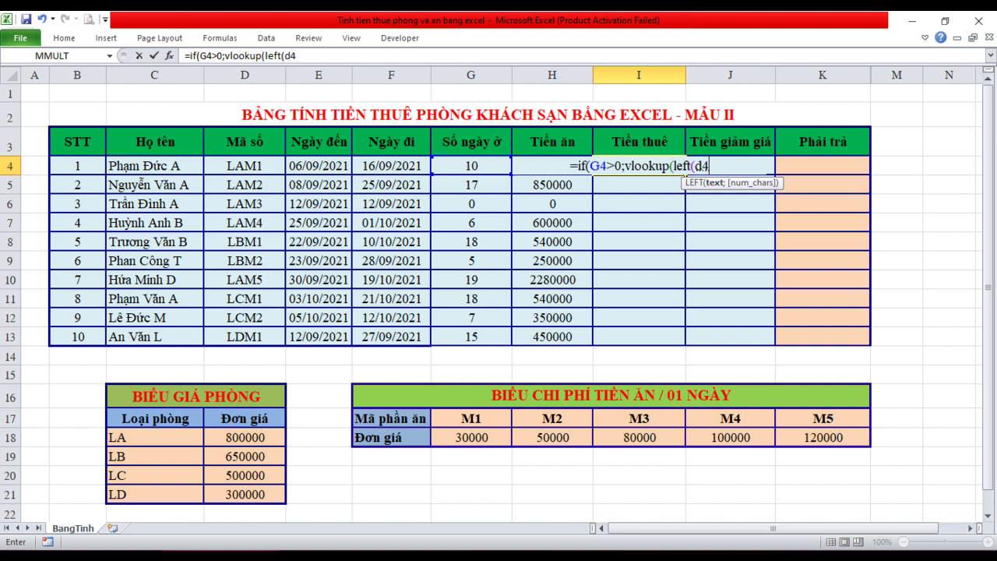
text(;)
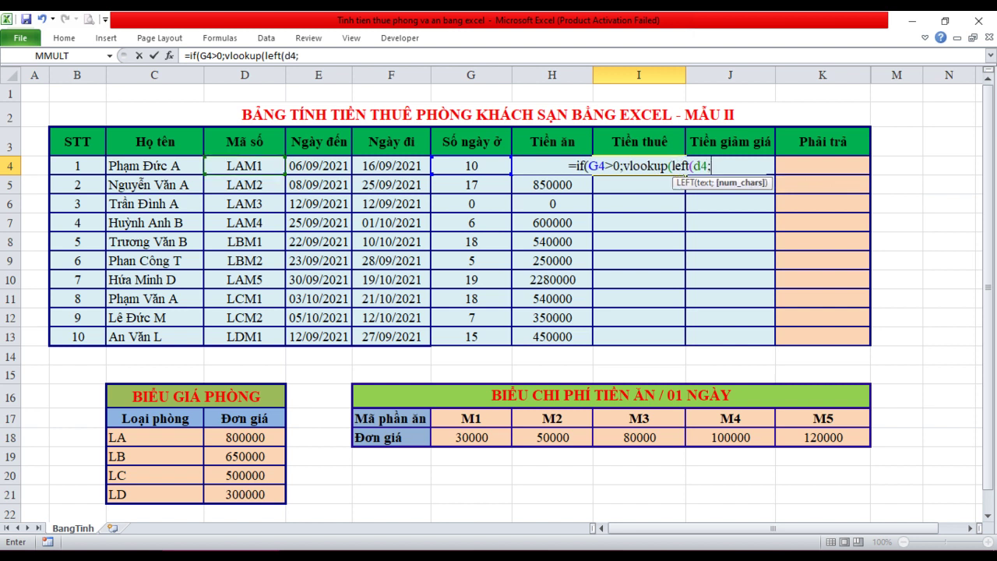
text(2)
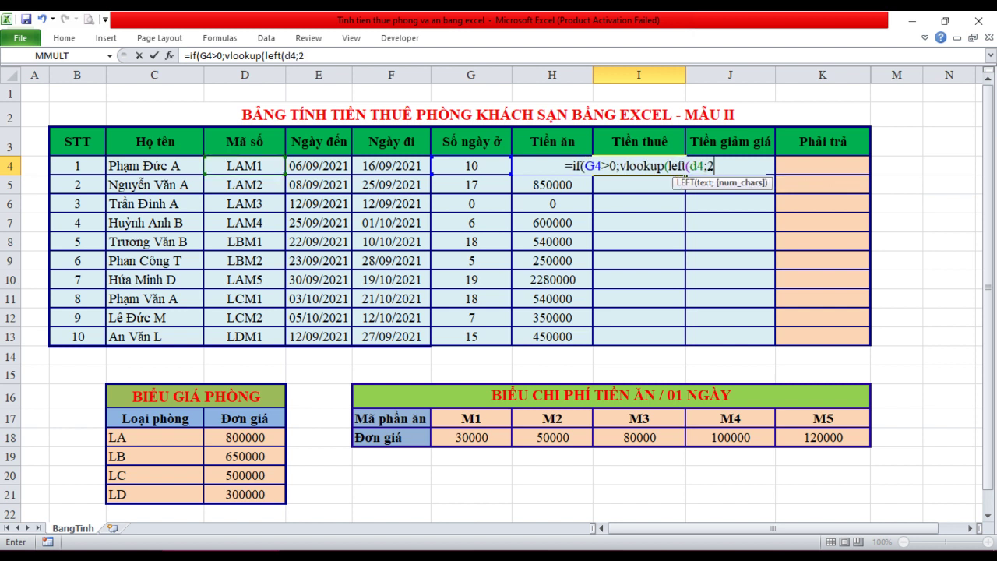
text())
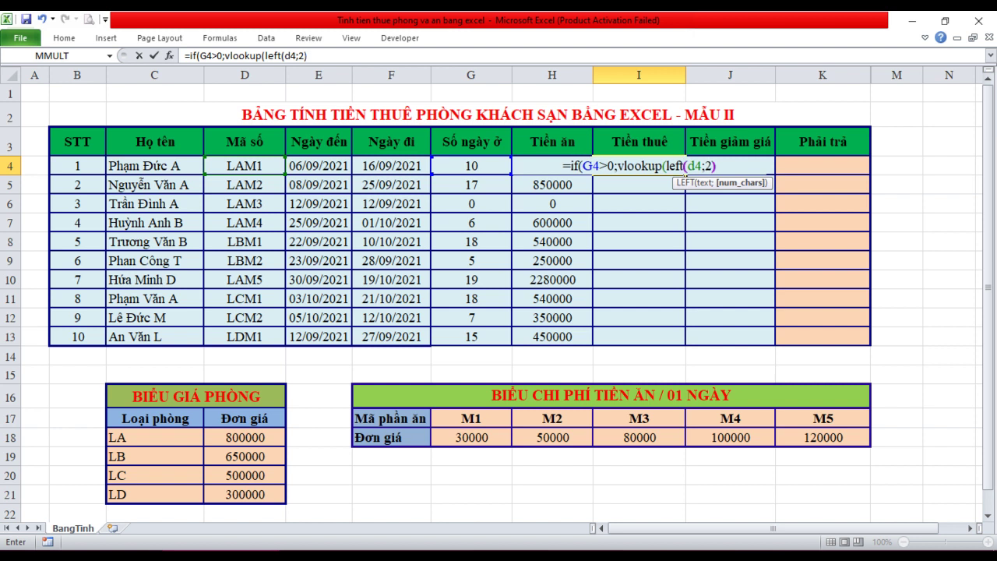
text(;g)
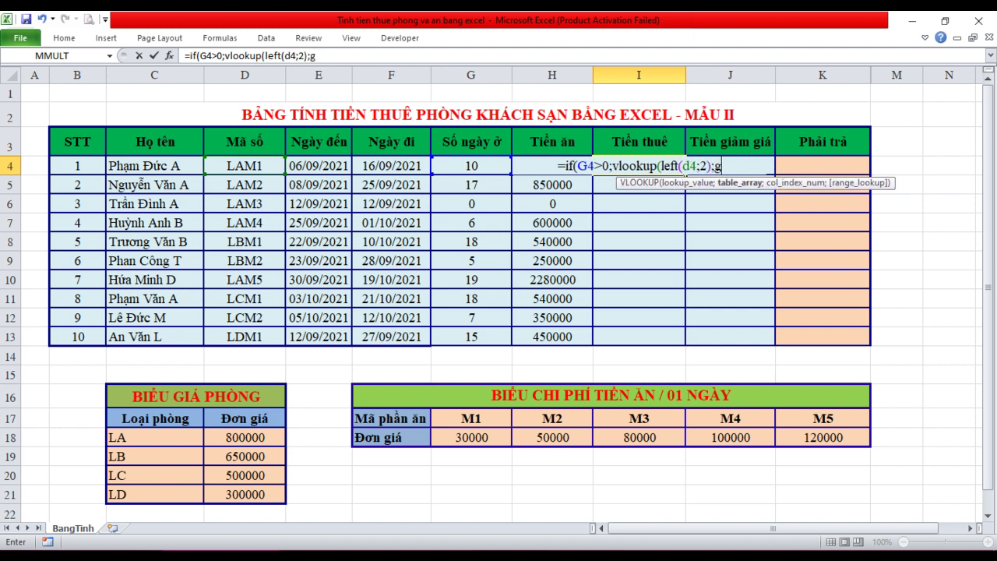
text(iaphom)
key(BackSpace)
text(ng;)
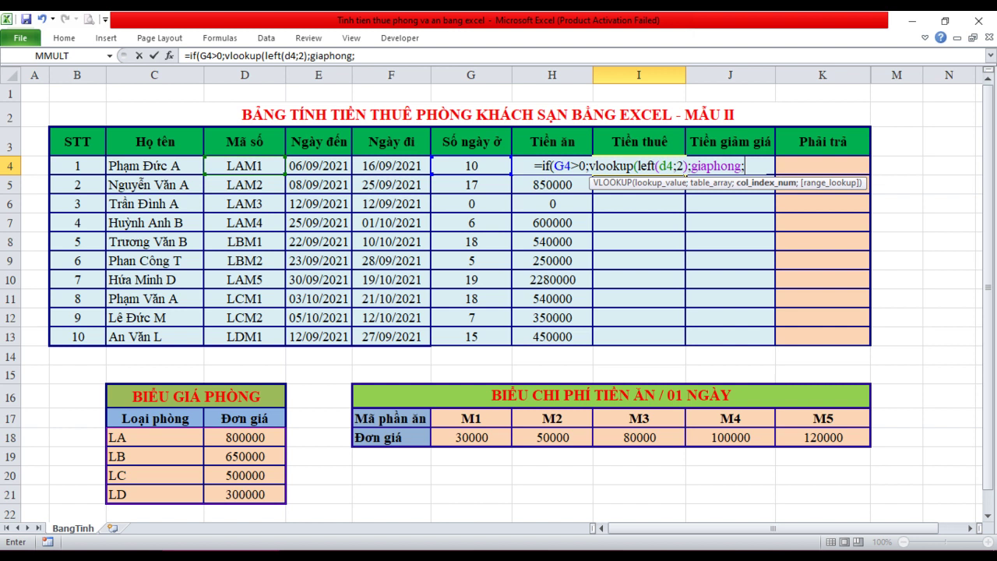
text(2)
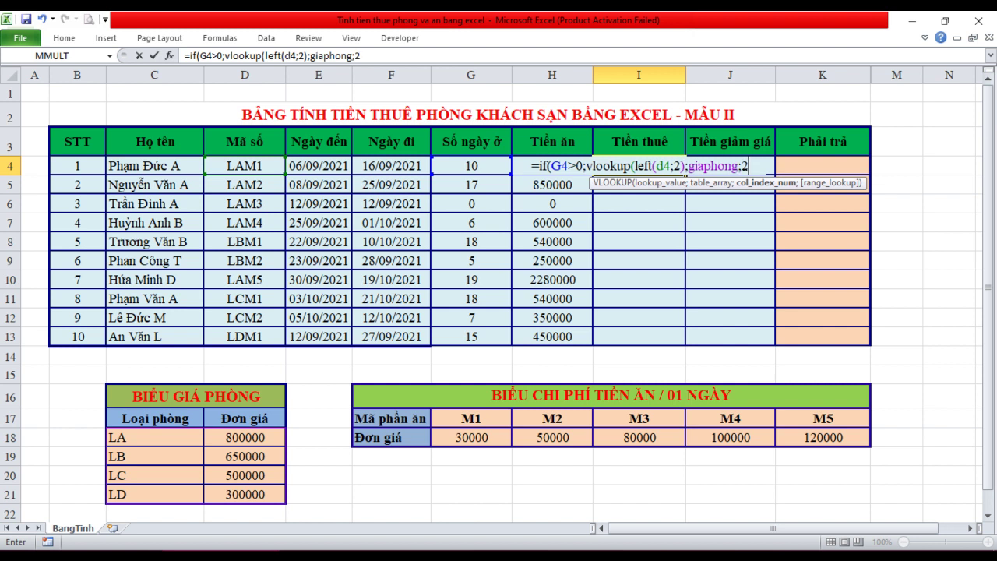
text(;0)
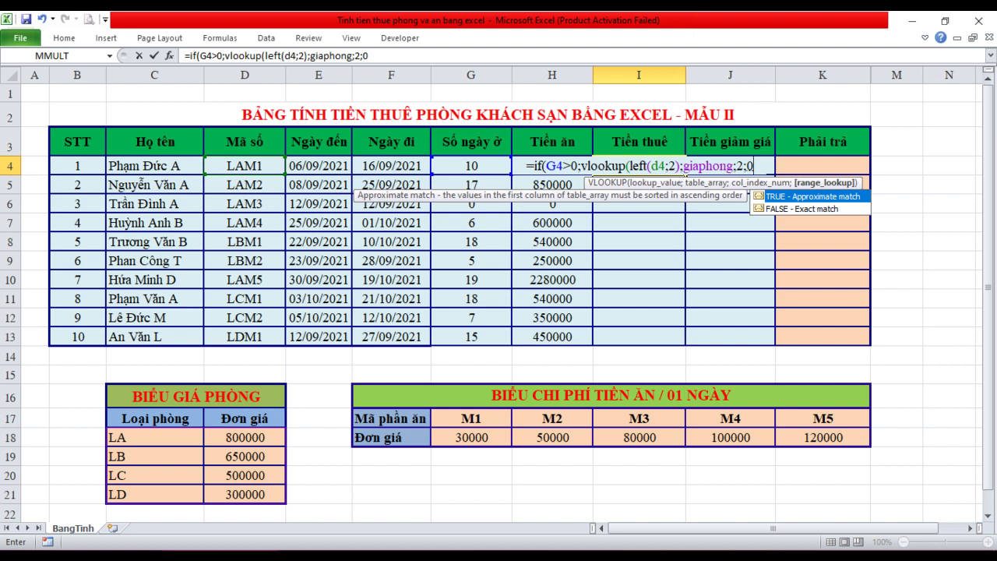
text())
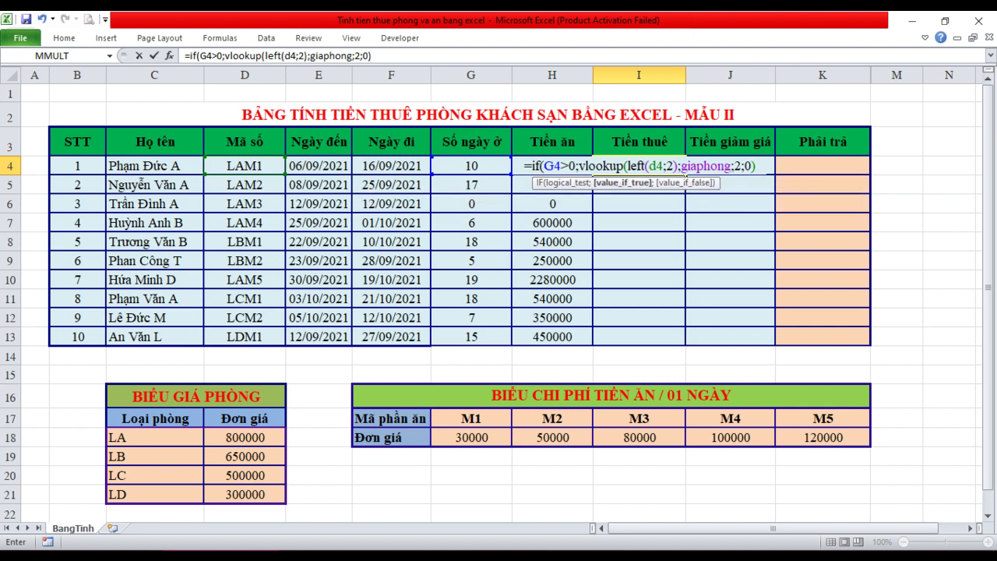
text(*g4)
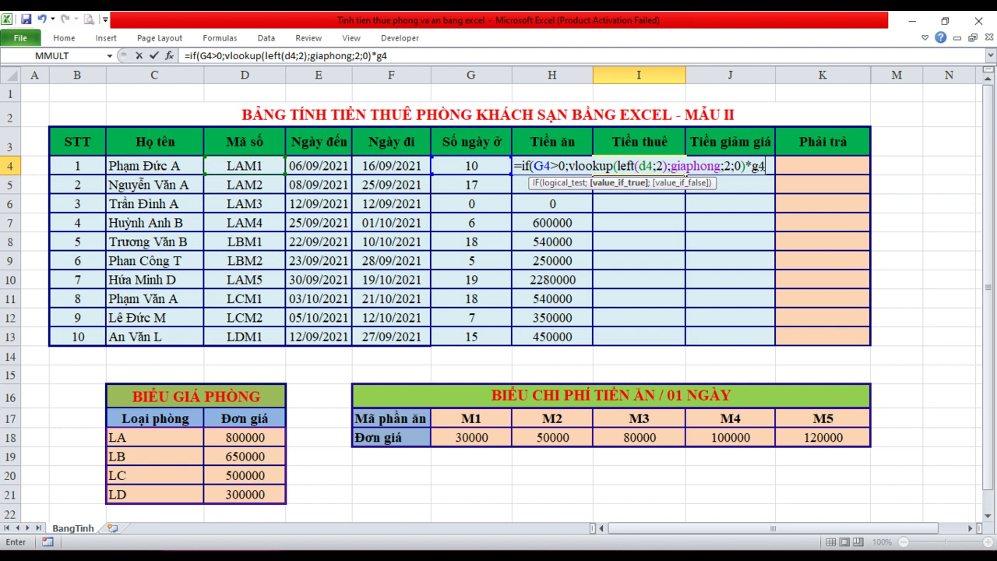
text(;)
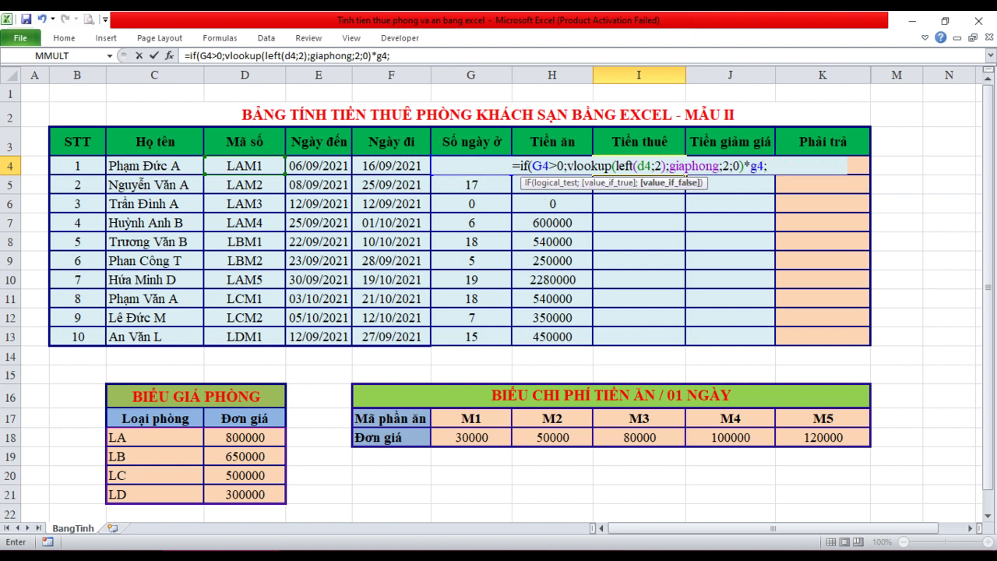
mouse_move(567, 166)
mouse_down()
mouse_move(768, 166)
mouse_move(743, 166)
mouse_up()
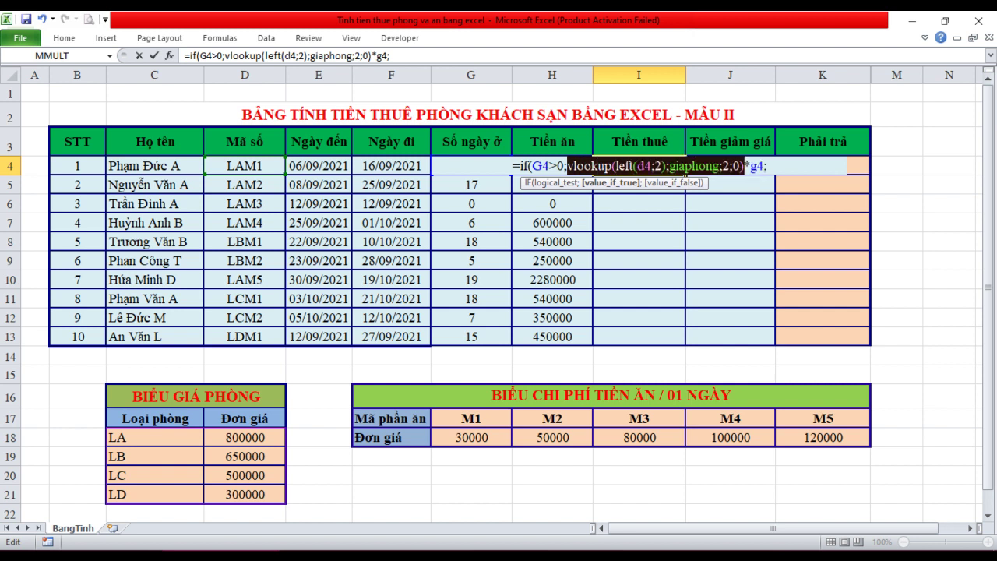
click(768, 166)
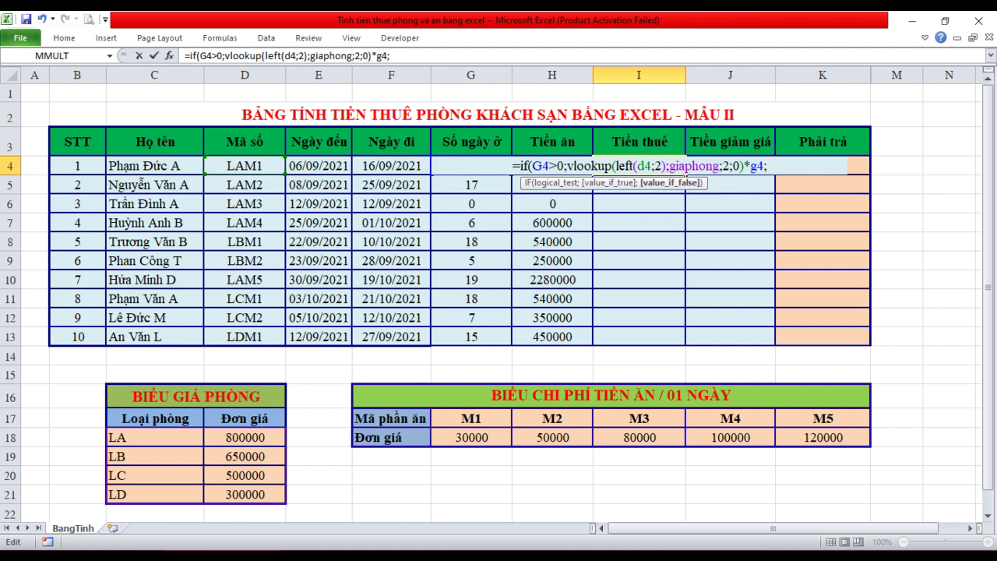
key(ctrl+v)
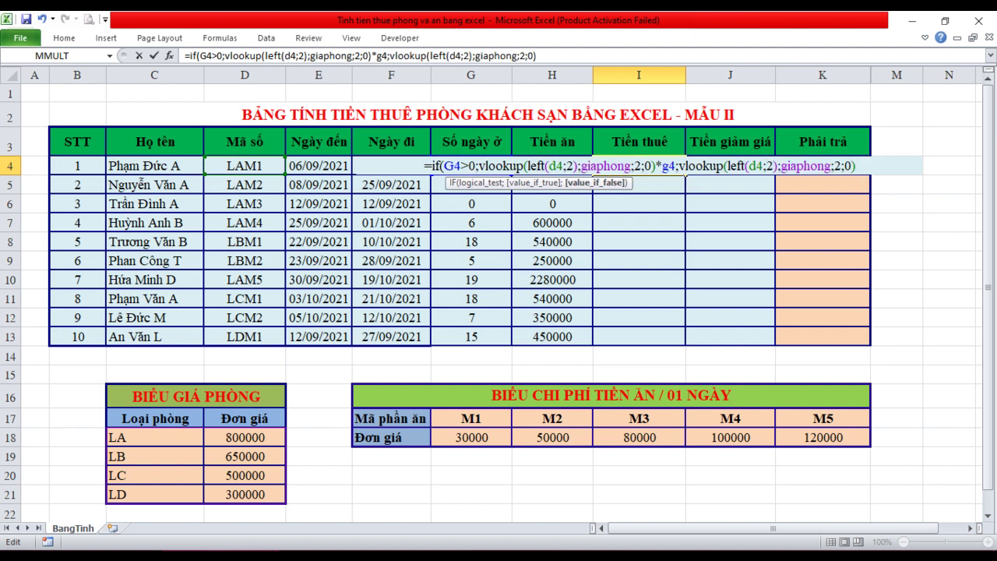
text(/2)
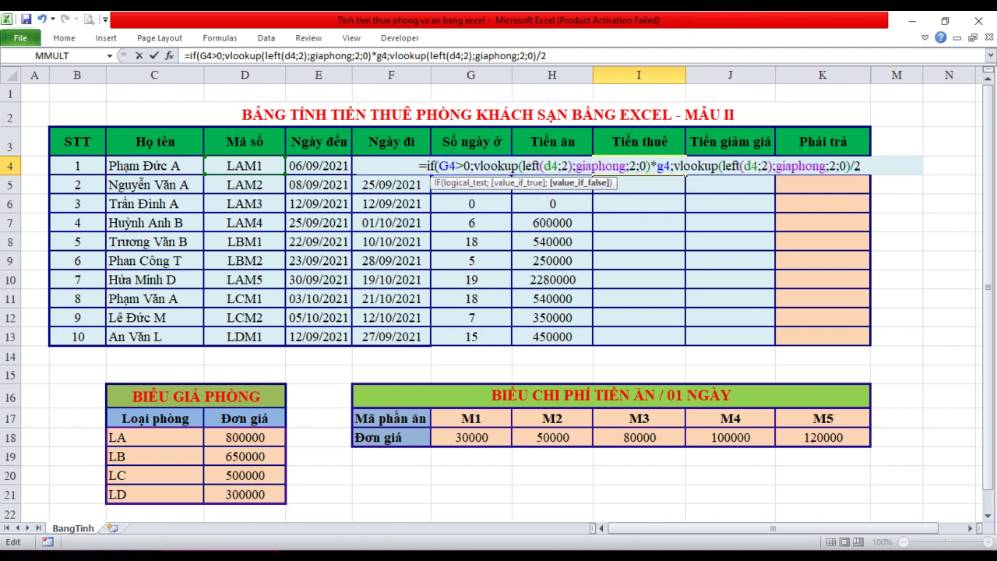
text())
key(Return)
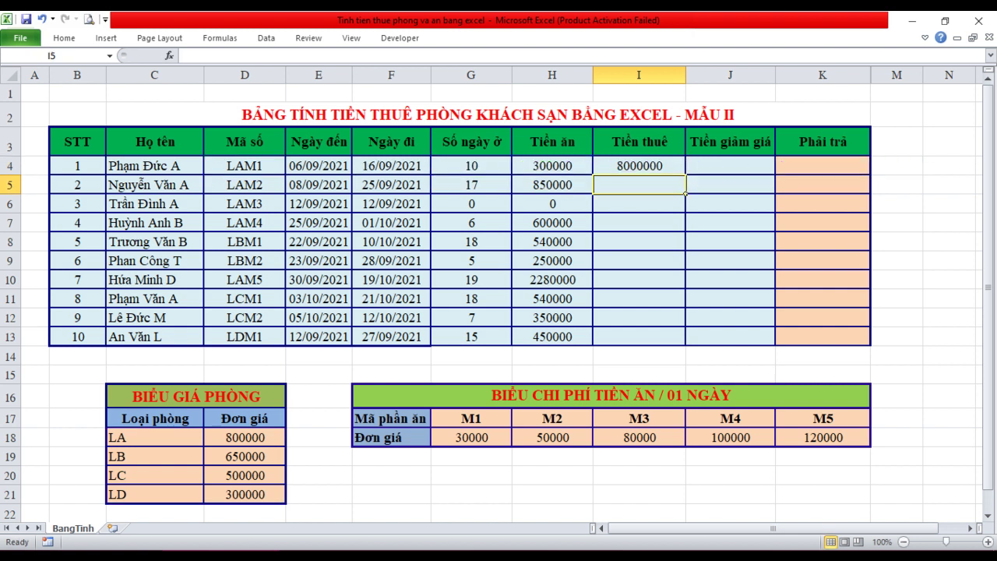
Fill the rent formula from I4 down through I13.
click(638, 165)
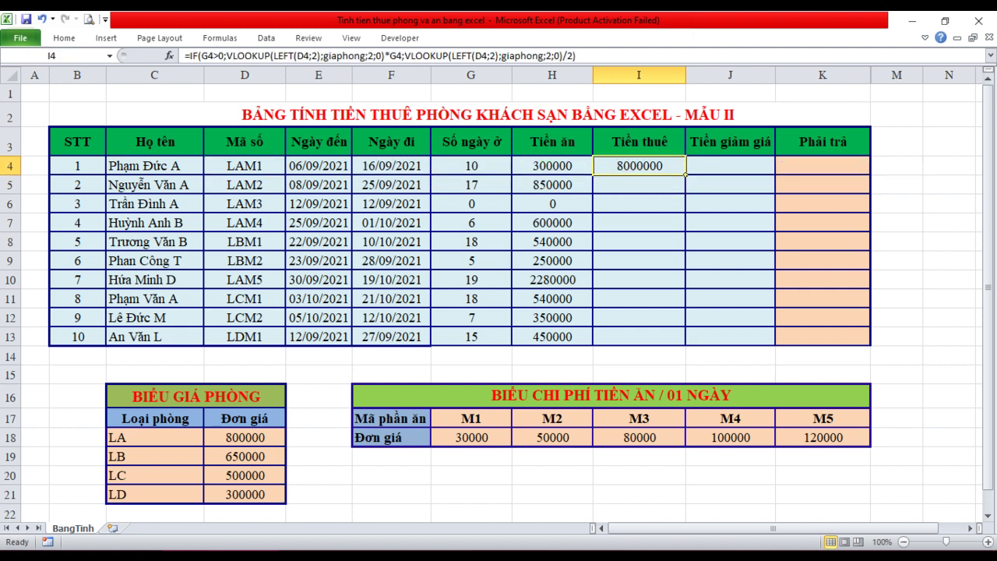
drag(685, 175, 686, 342)
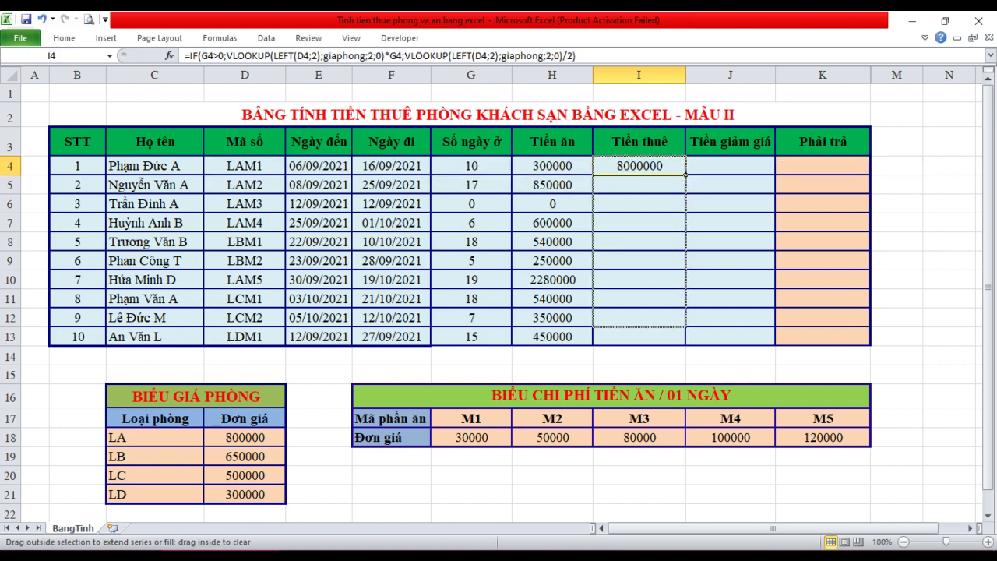
click(730, 166)
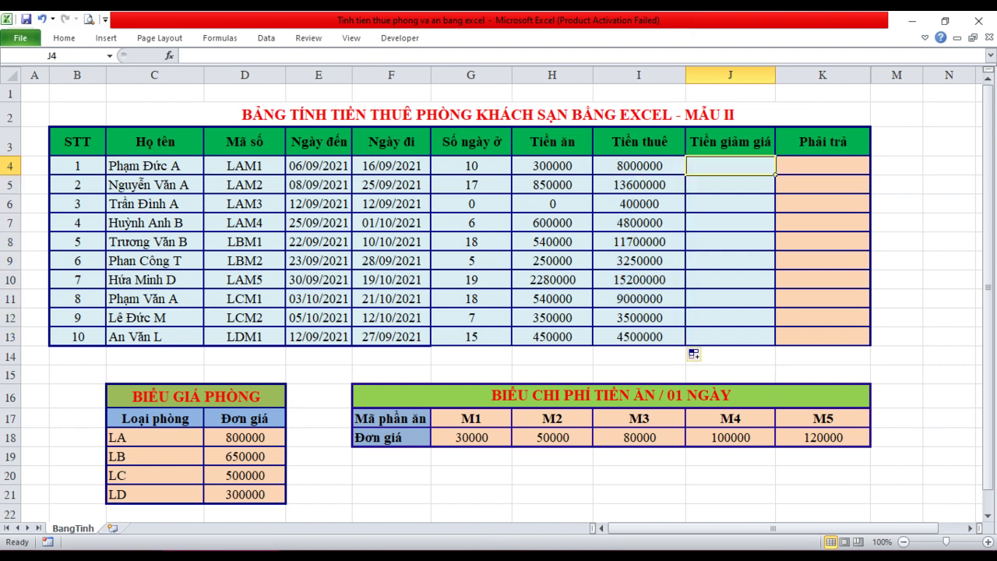
Enter =IF(G4>=15;10/100;0)*I4 in J4 and fill it down through J13.
text(=i)
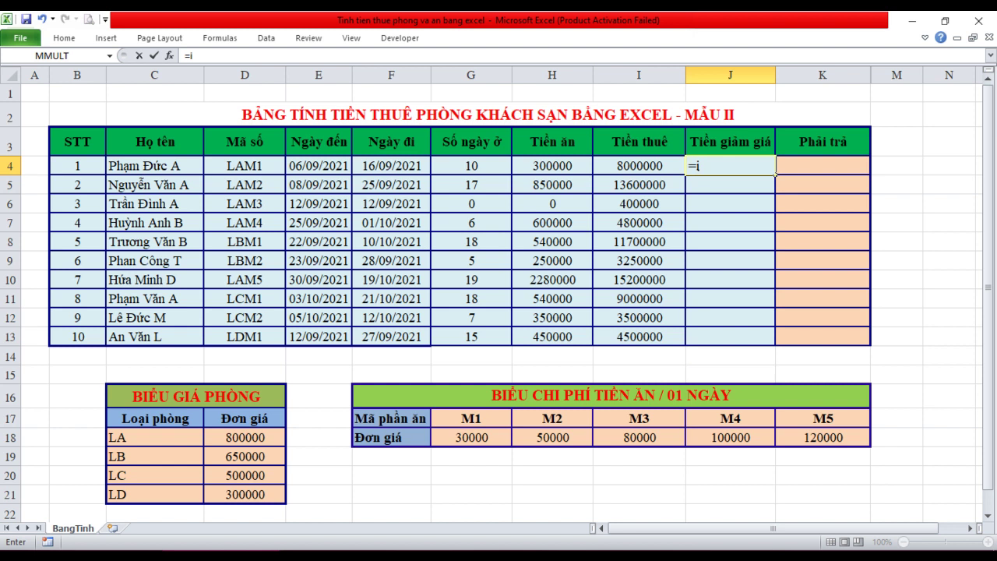
text(f)
text(()
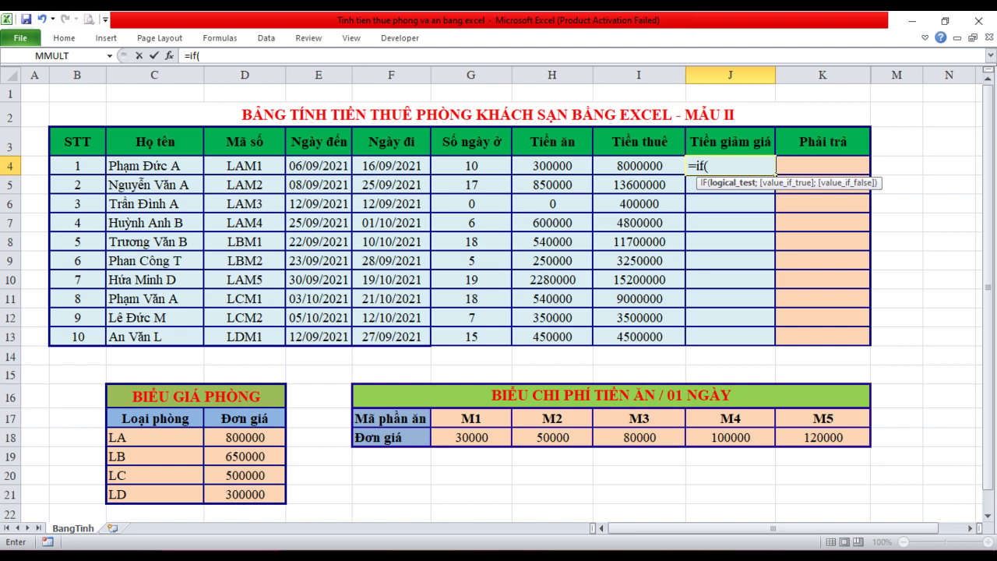
click(472, 166)
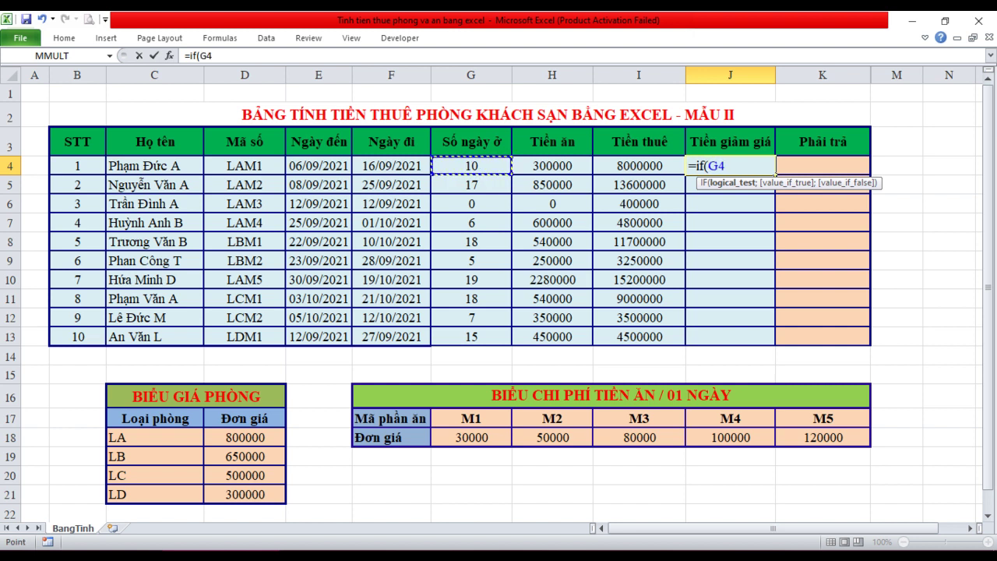
text(>=)
text(15)
text(;10/)
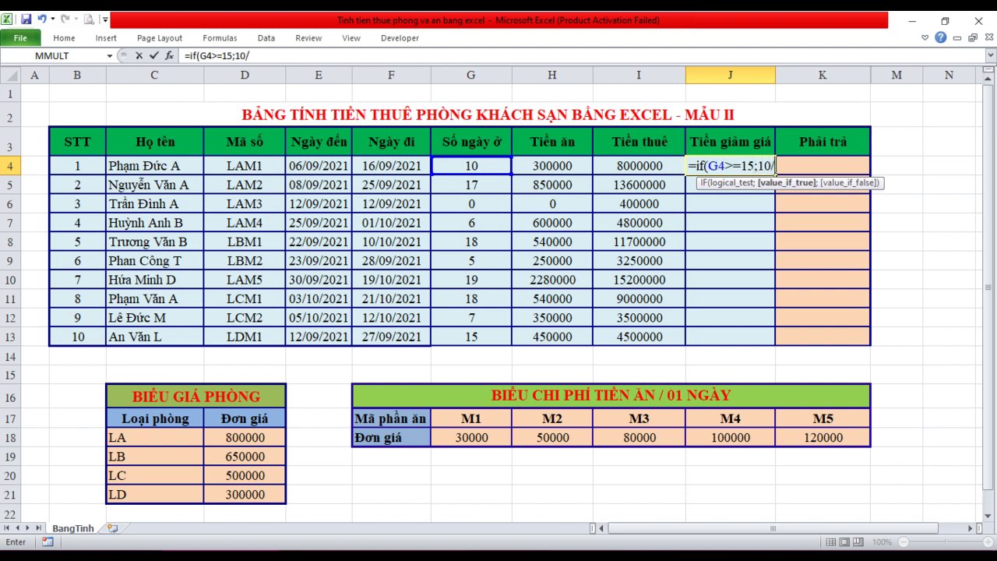
text(100)
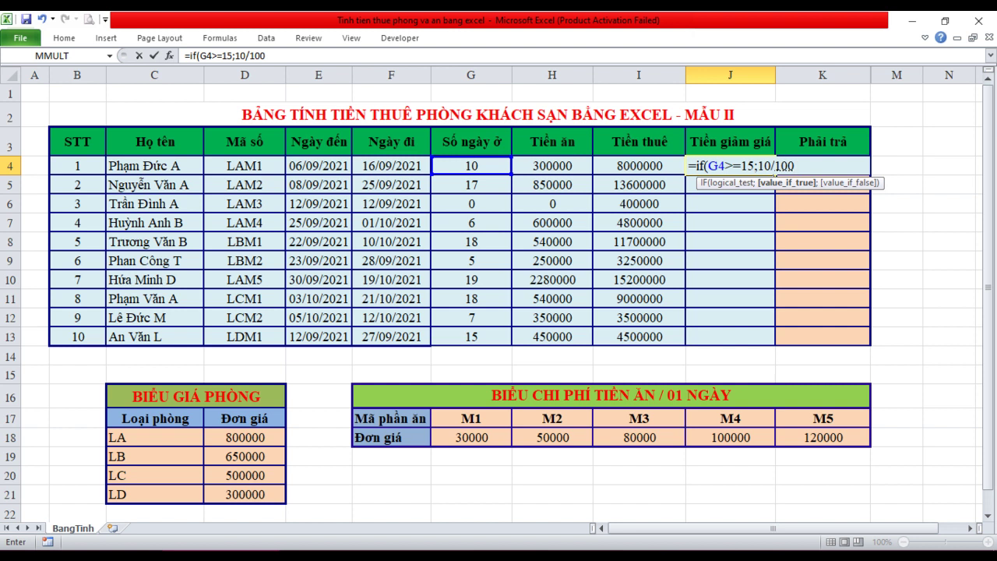
text(;)
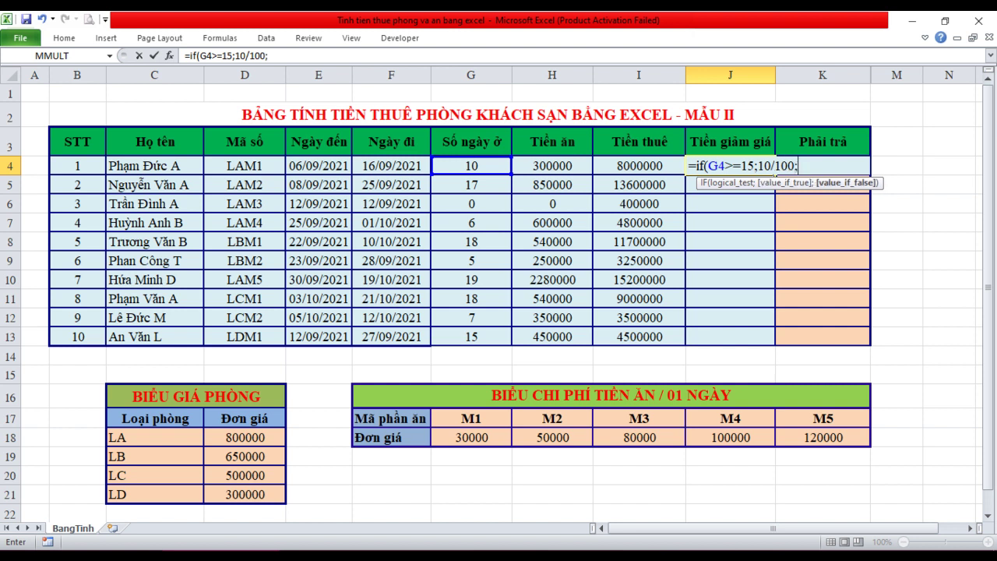
text(0)
text()*)
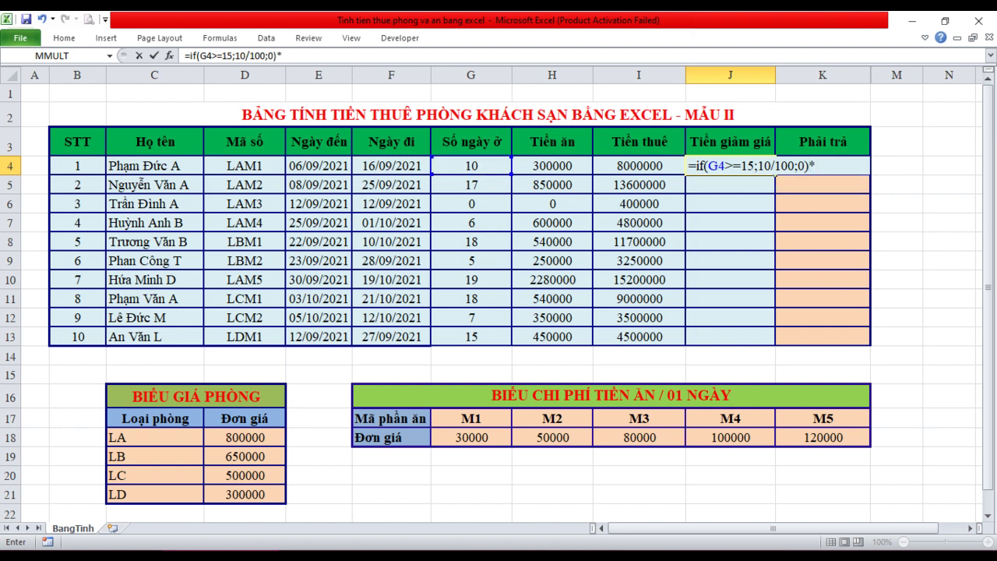
click(639, 165)
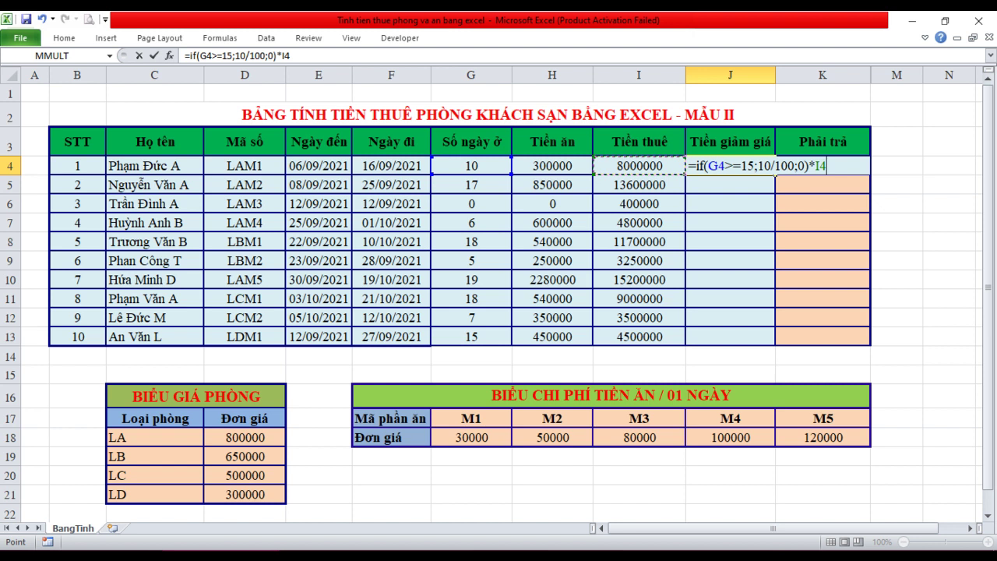
key(Return)
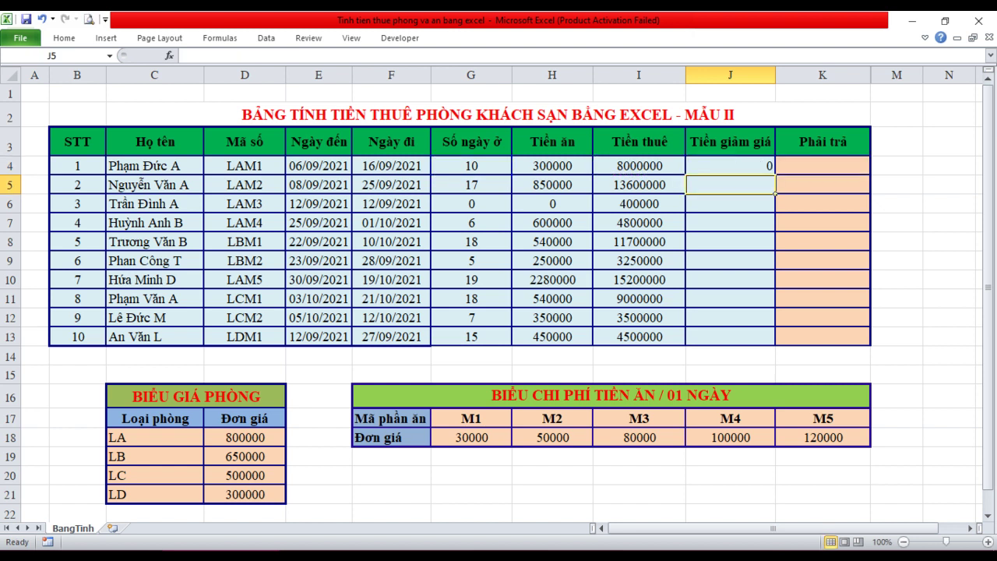
click(730, 165)
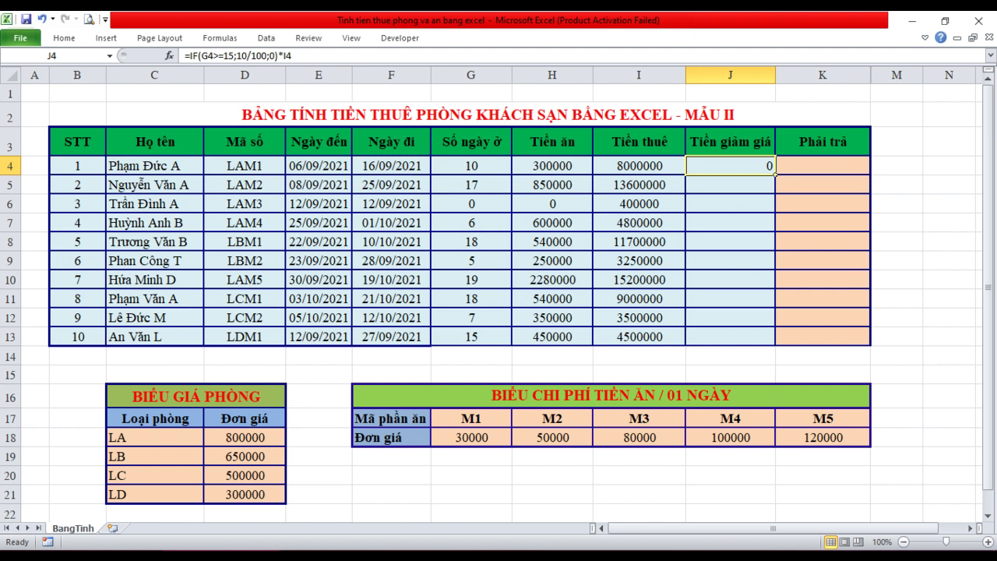
drag(776, 174, 776, 326)
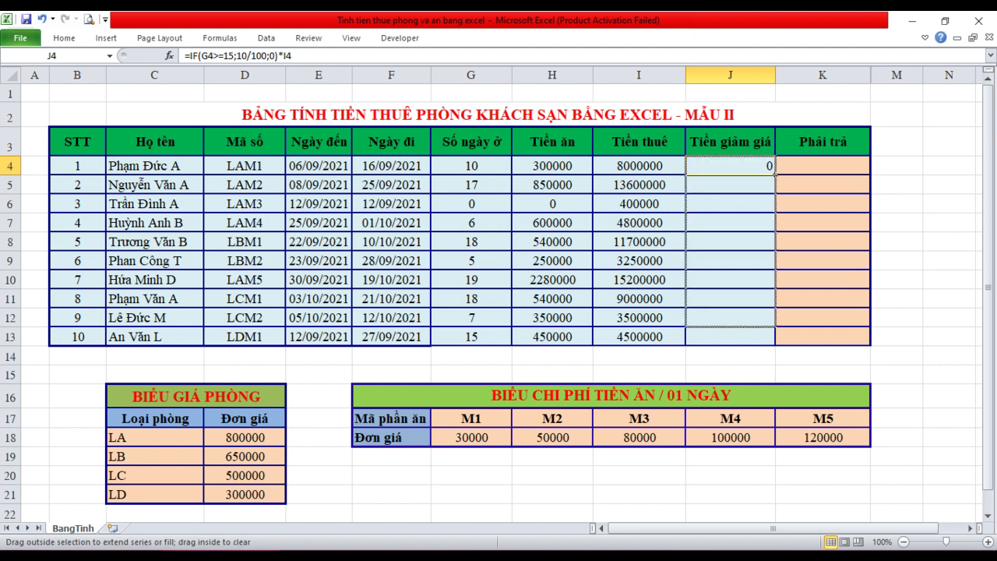
drag(775, 327, 776, 345)
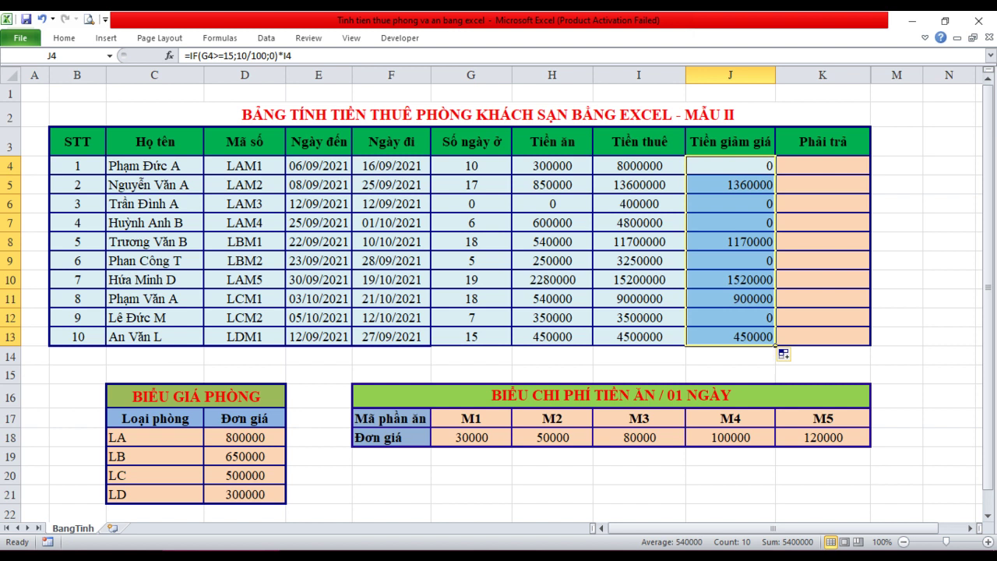
click(822, 166)
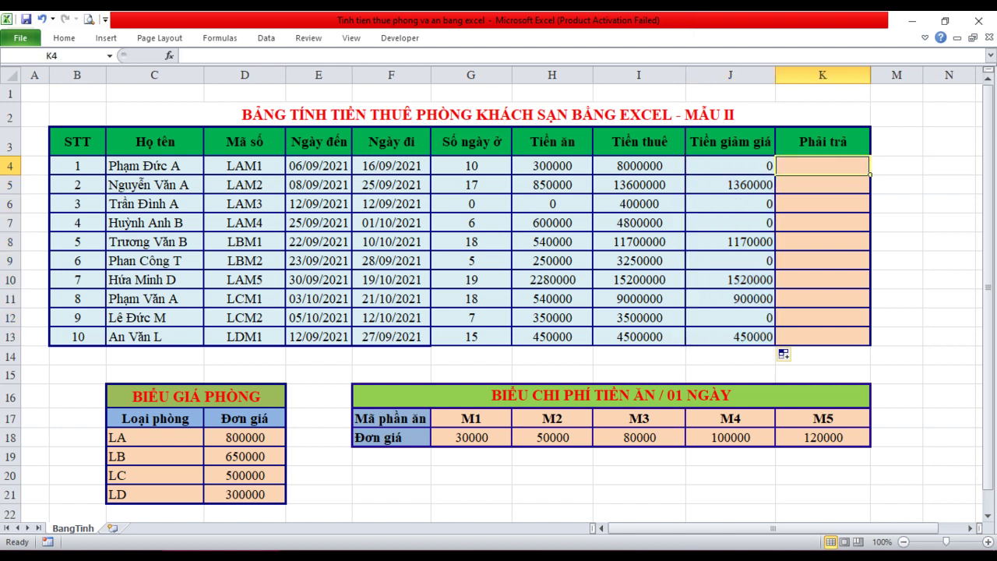
Enter =I4-J4+H4 in K4 and fill it down through K13.
text(=)
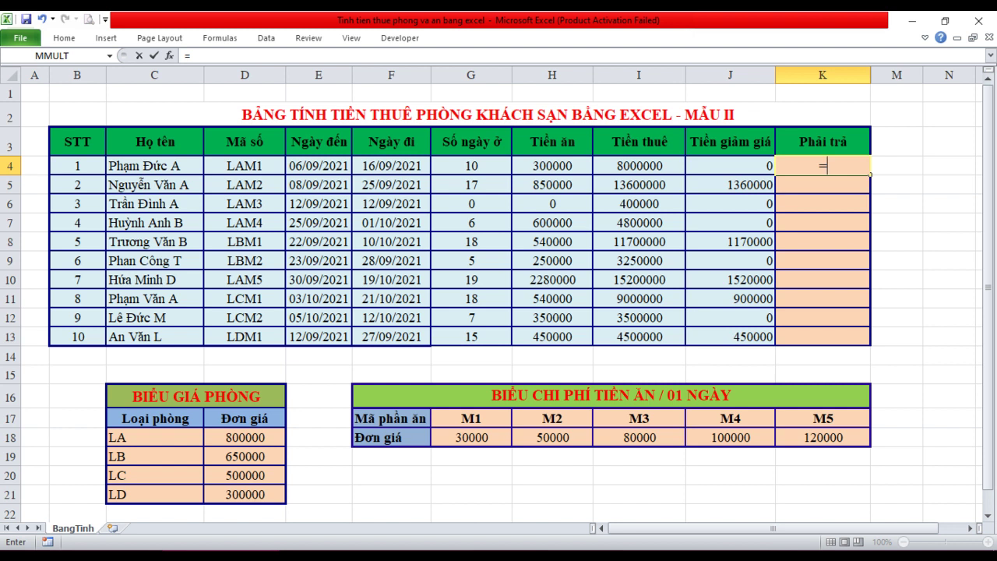
click(639, 165)
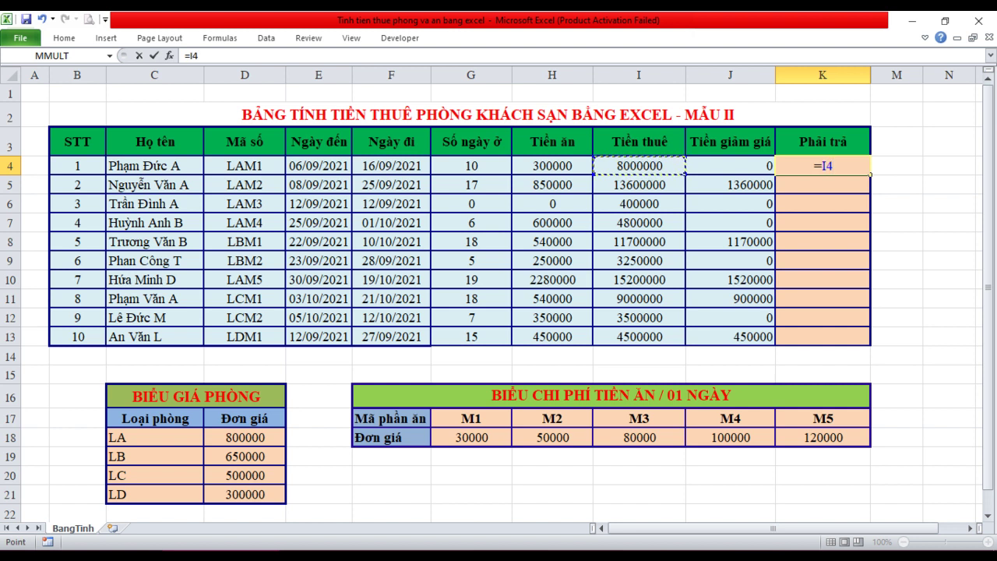
text(-)
click(731, 165)
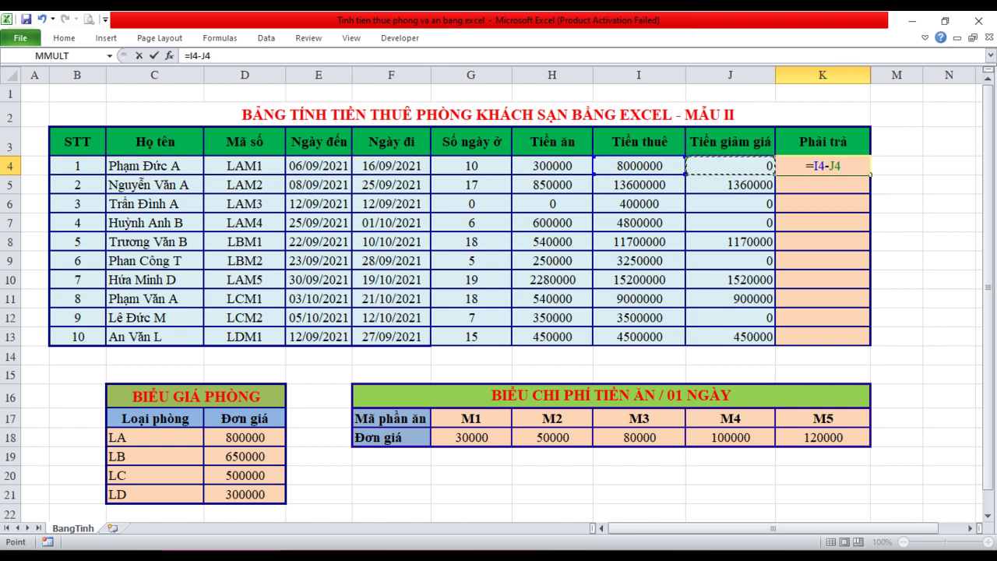
text(+)
click(552, 165)
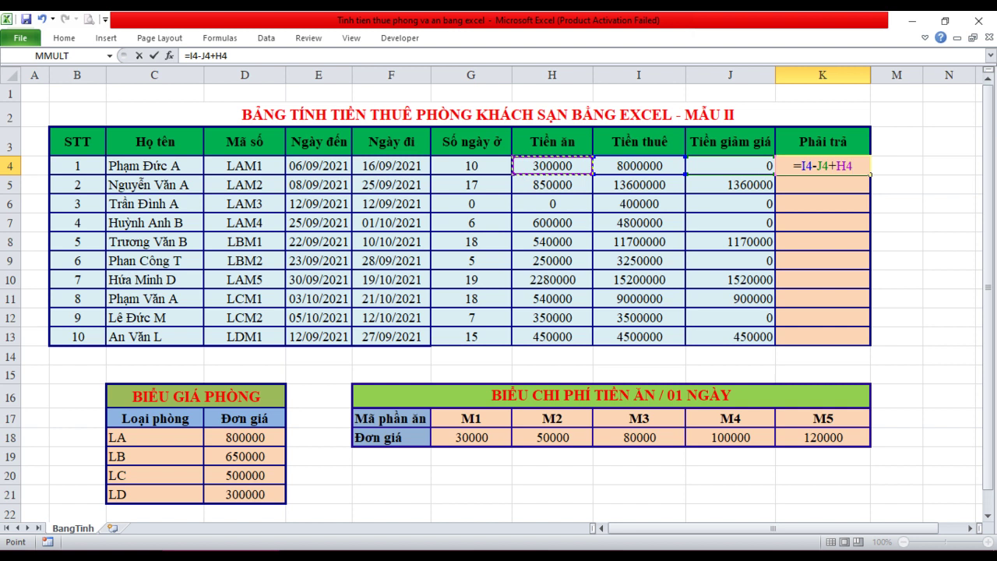
key(Return)
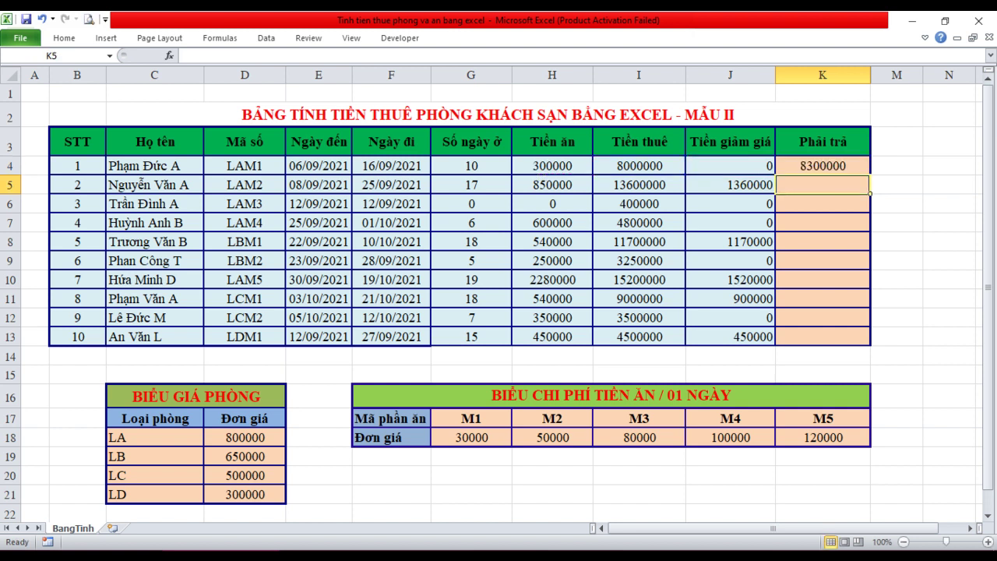
click(823, 166)
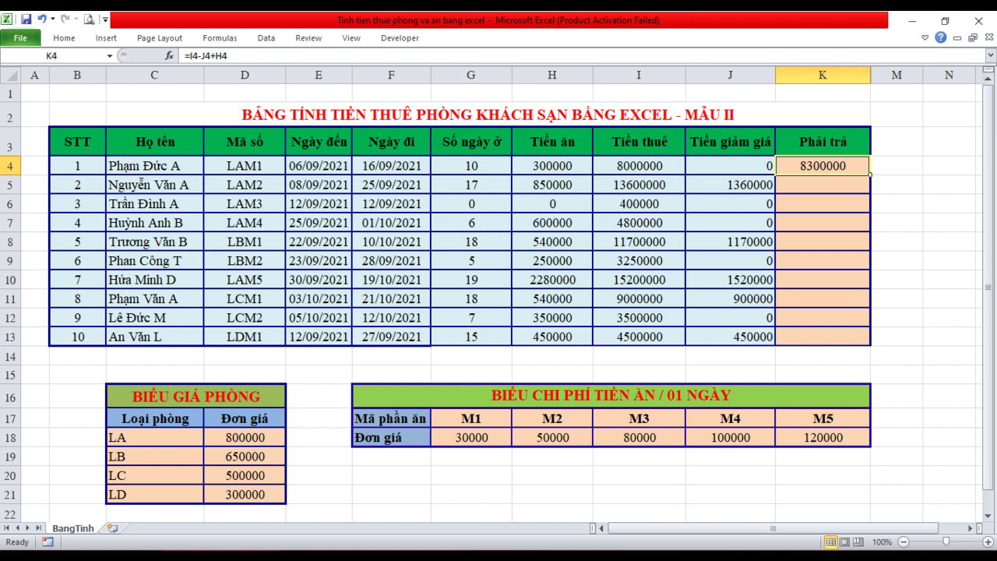
drag(869, 175, 869, 345)
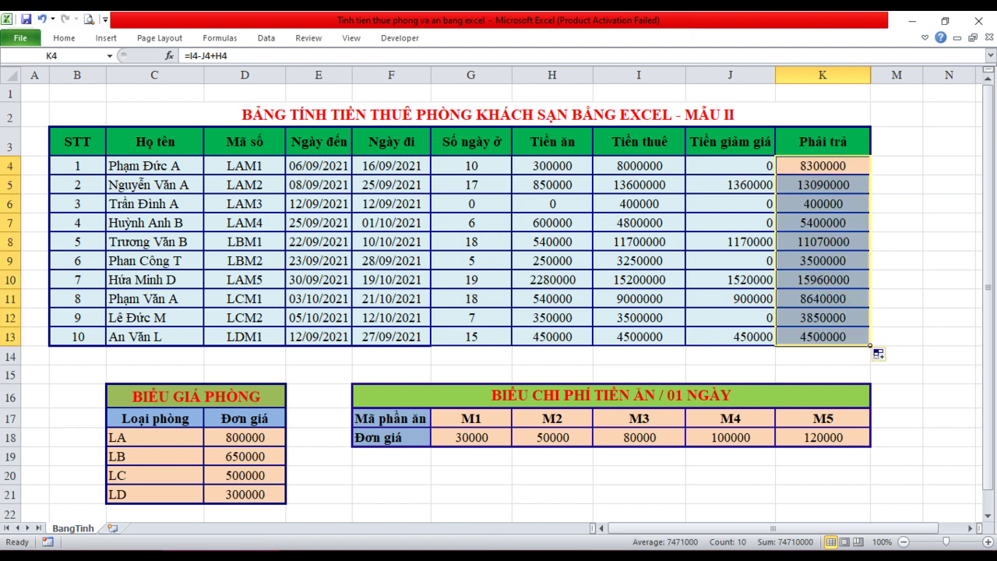
click(897, 355)
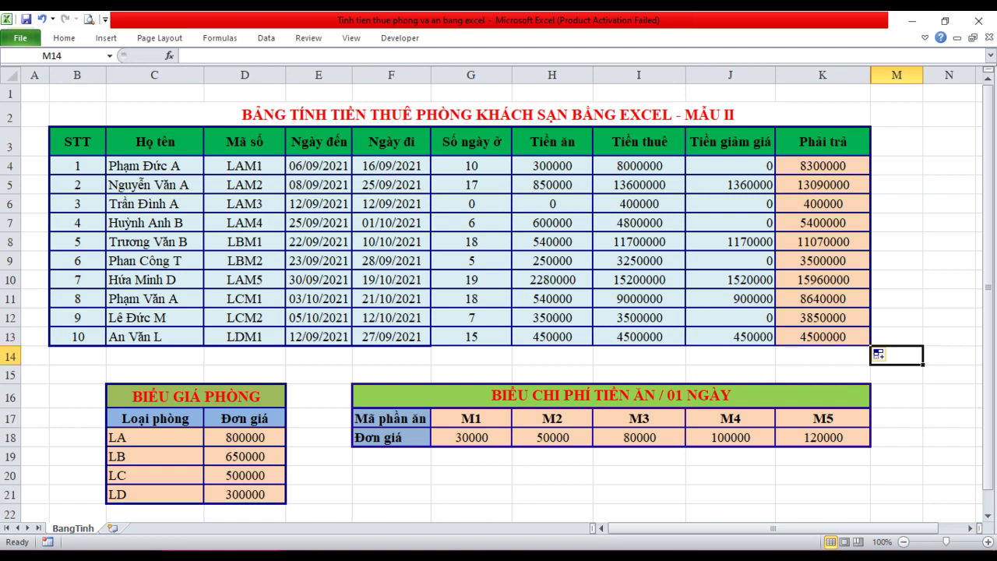
click(591, 172)
double_click(556, 166)
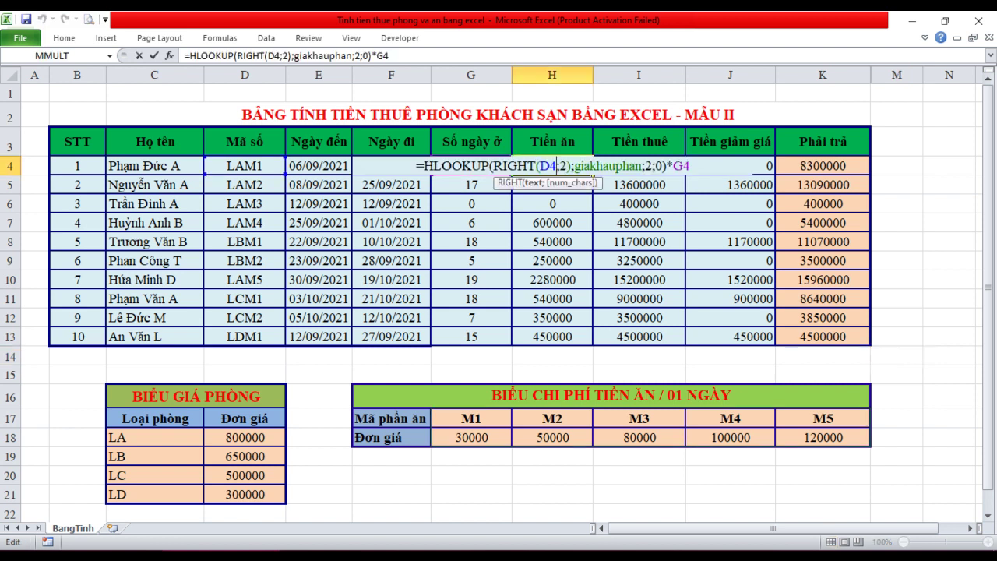
key(Return)
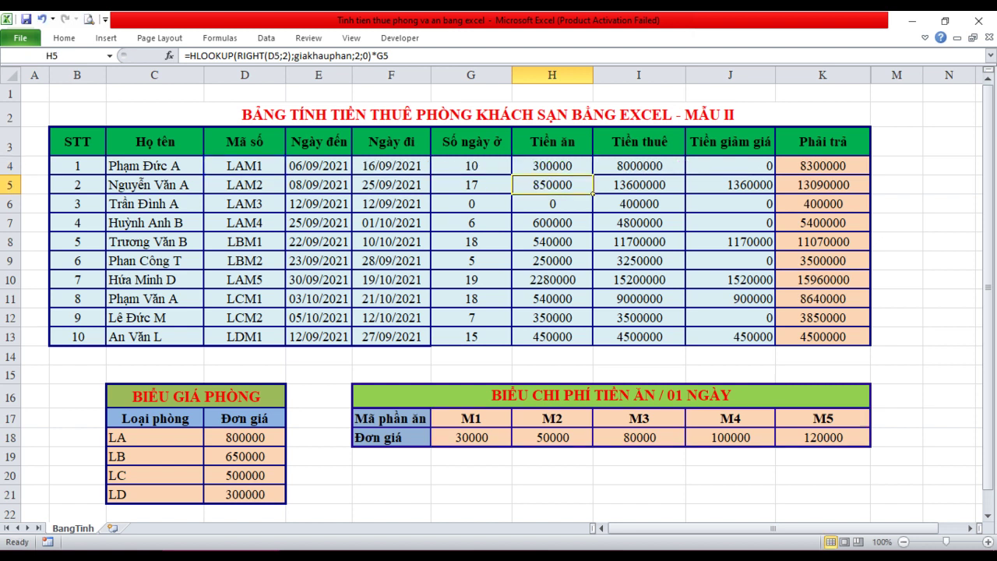
click(639, 166)
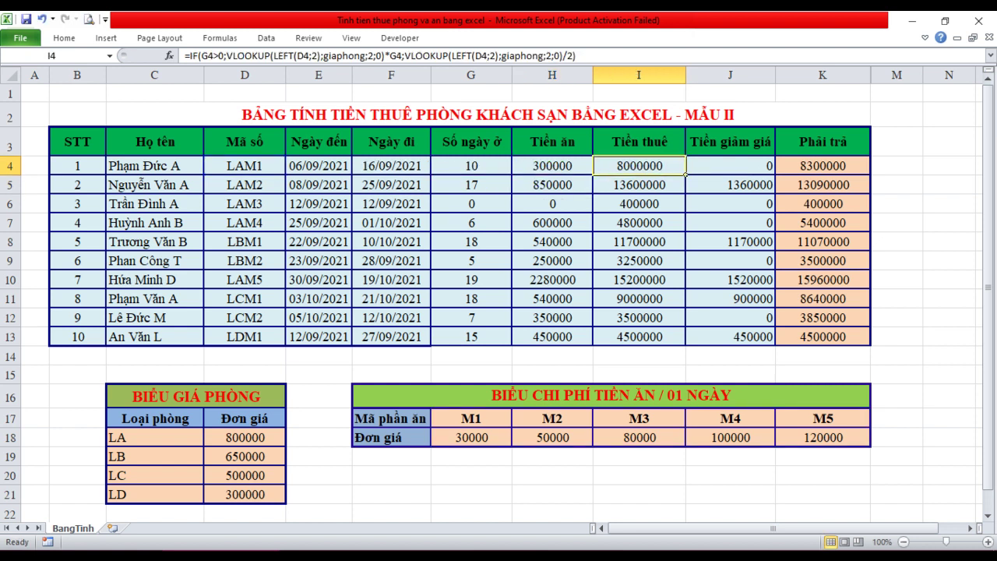
double_click(649, 166)
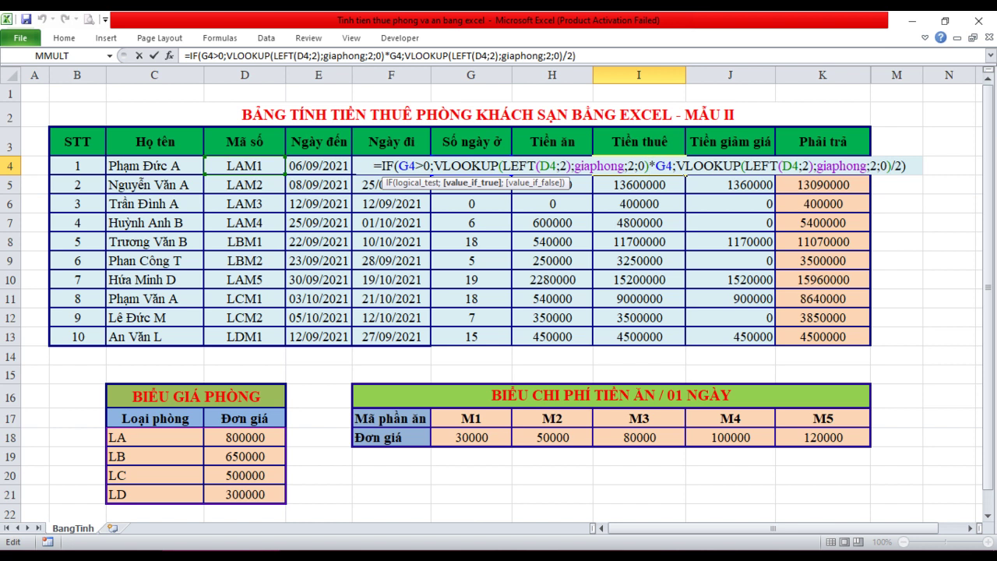
key(Return)
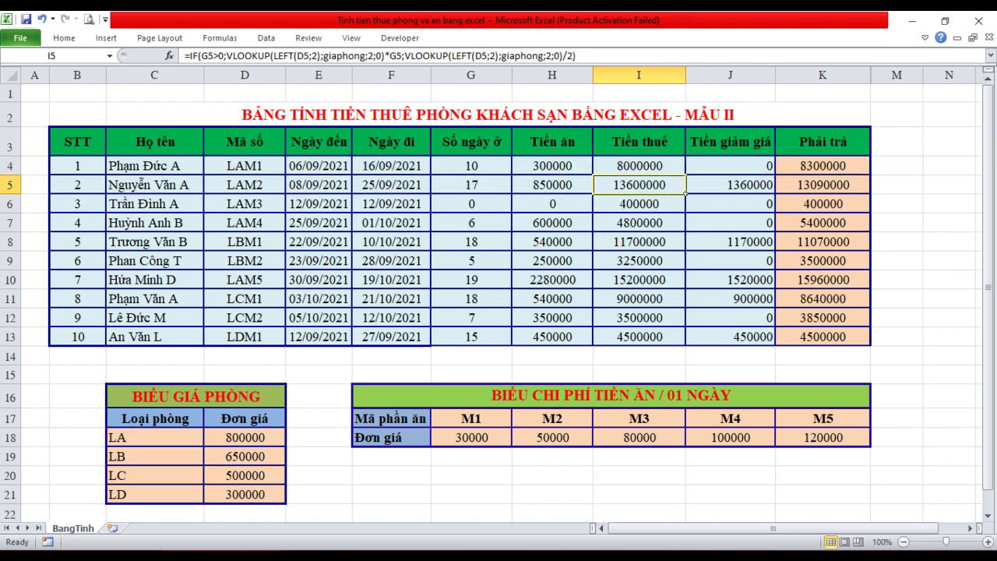
double_click(746, 185)
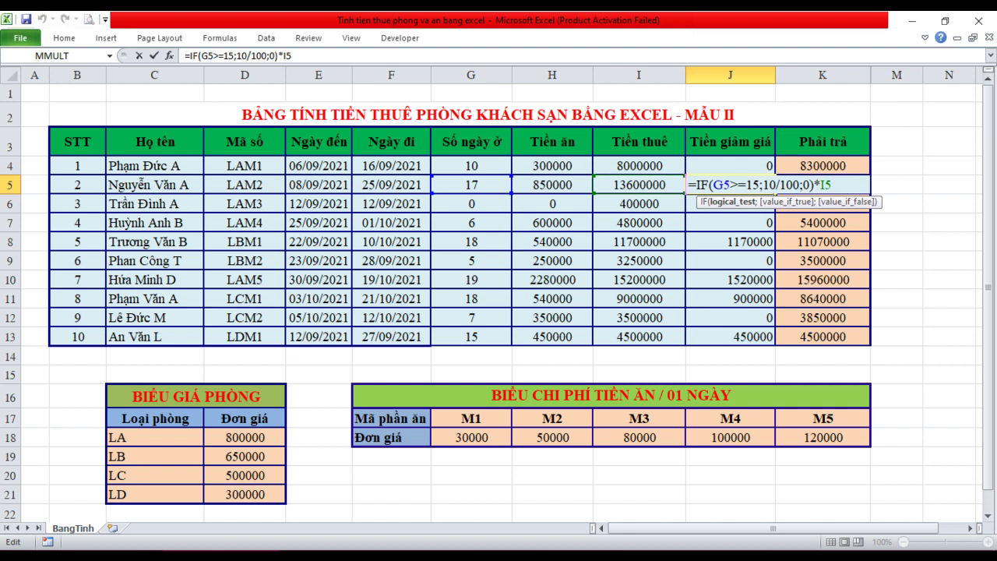
key(Return)
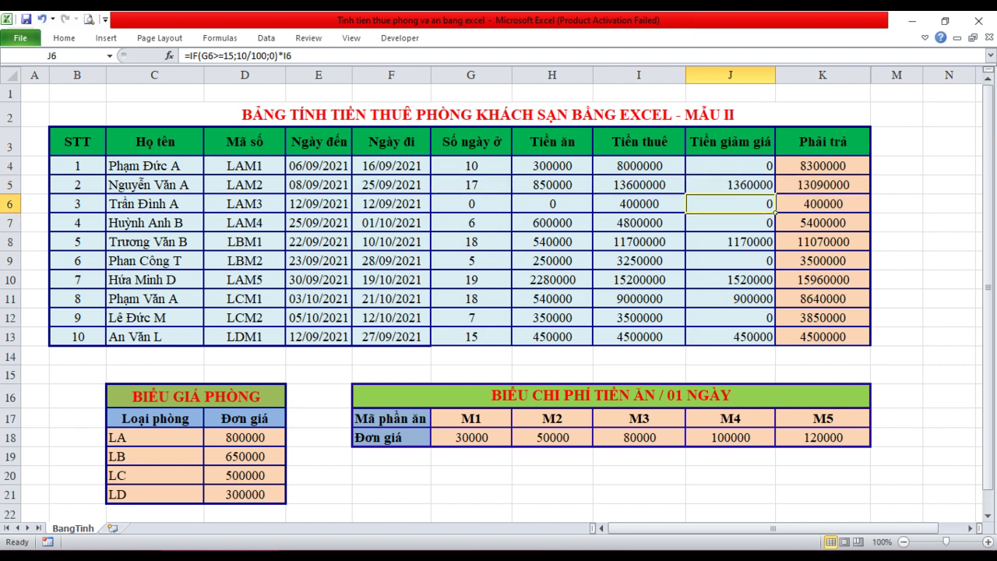
double_click(836, 165)
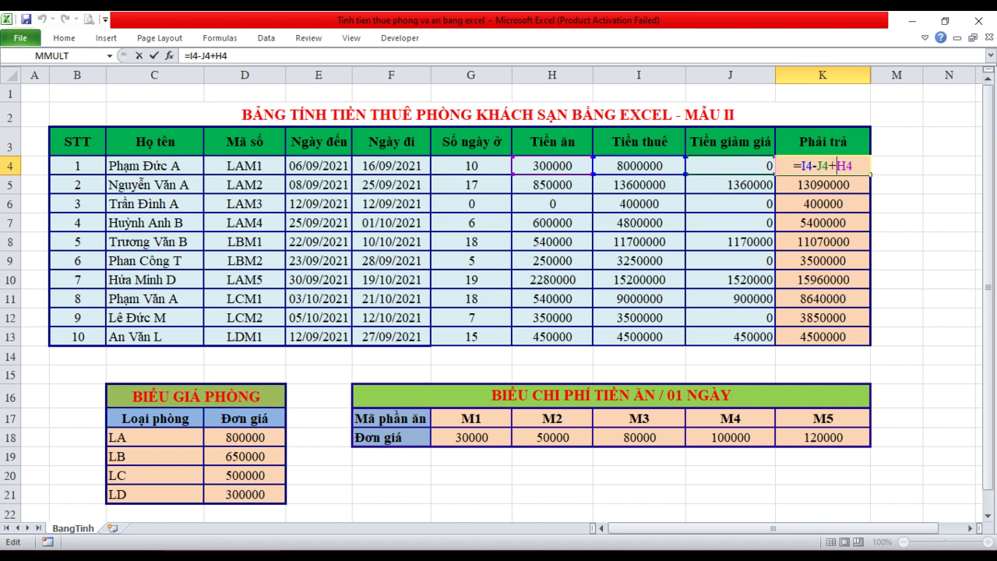
key(Return)
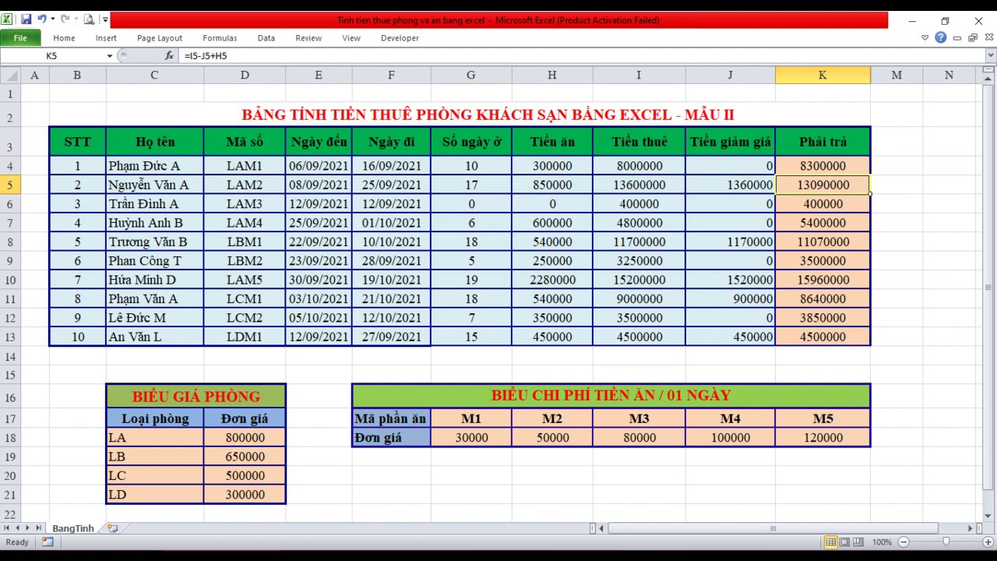
click(823, 374)
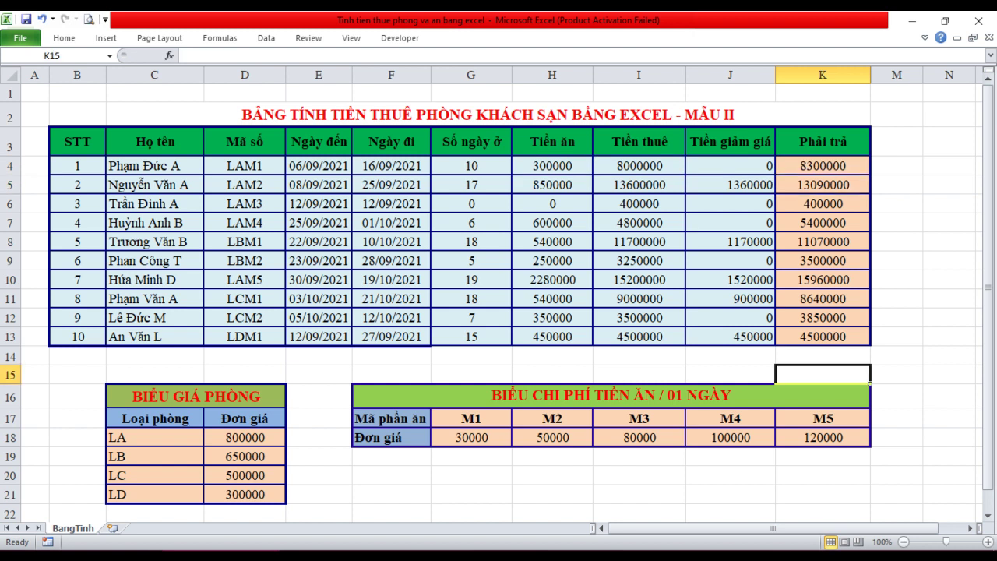
click(730, 455)
click(552, 474)
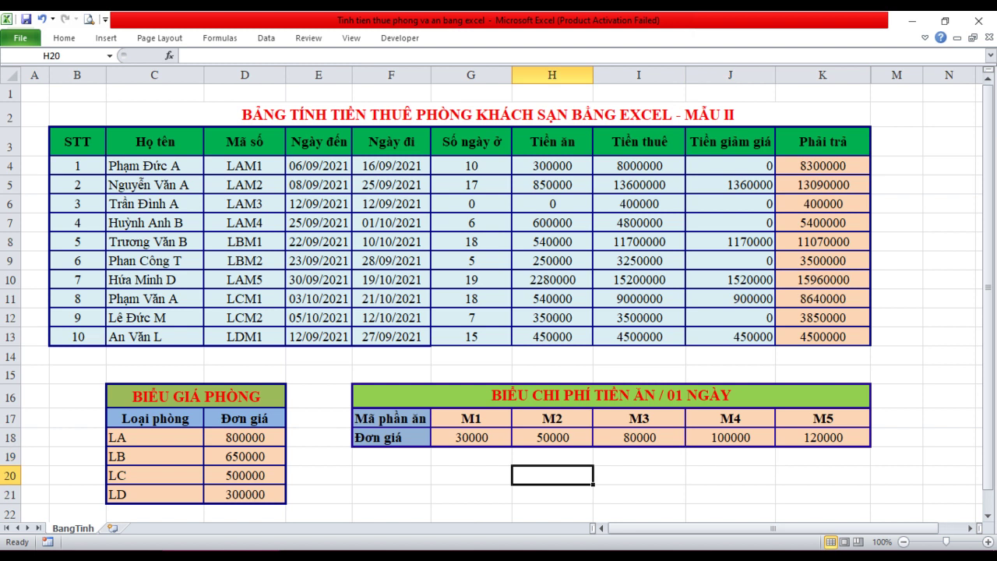